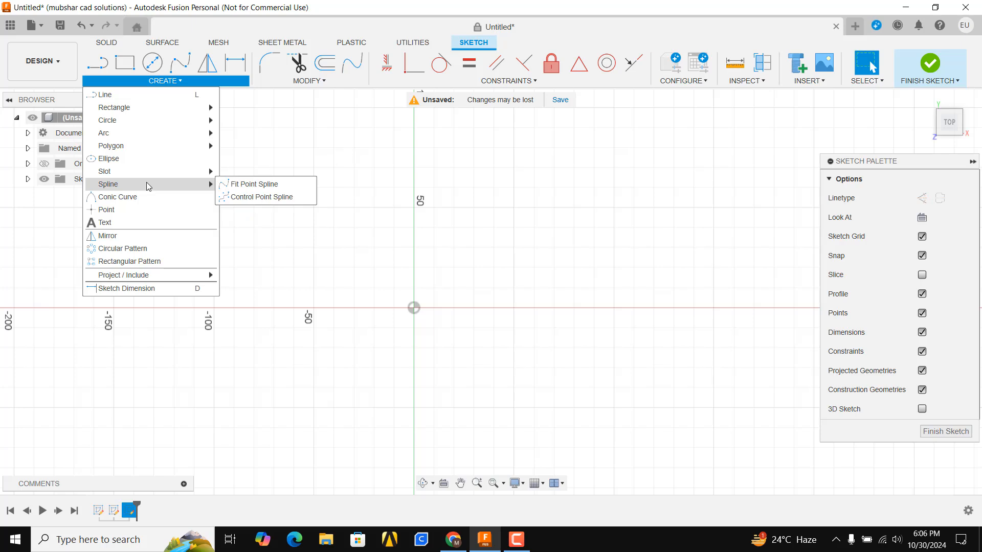
Sketch a 3-point arc from the origin to a point about 150 mm away along the X axis, bulging upward.
mouse_move(148, 133)
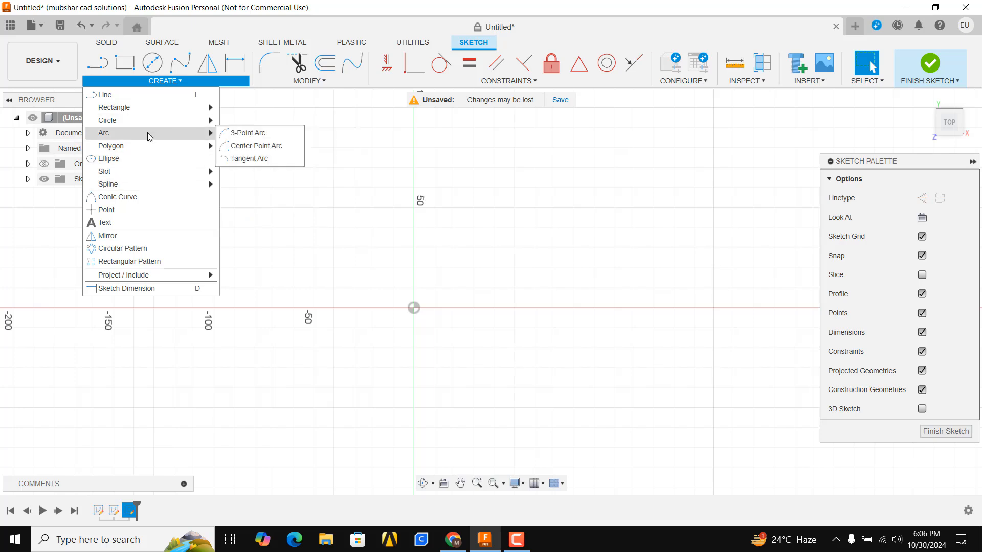
click(239, 134)
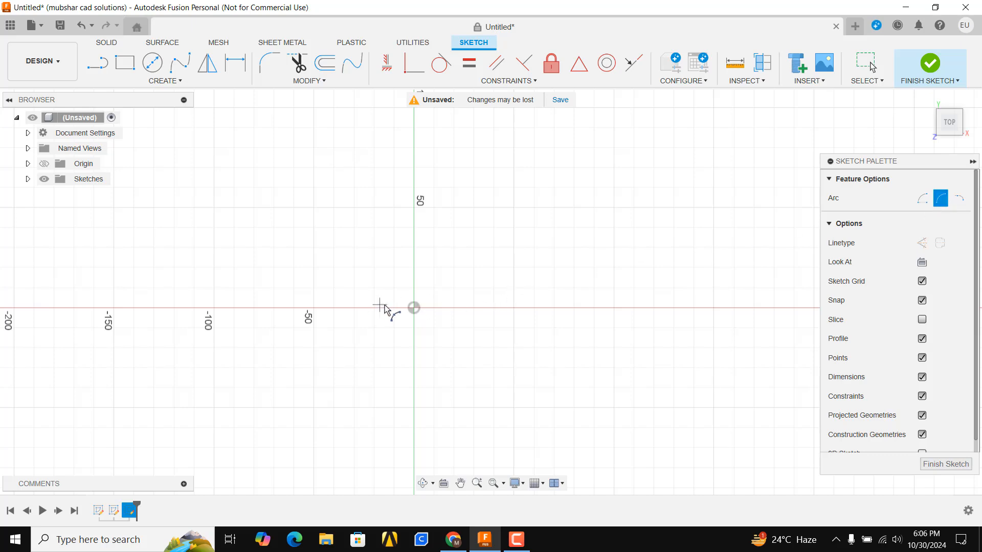
click(413, 308)
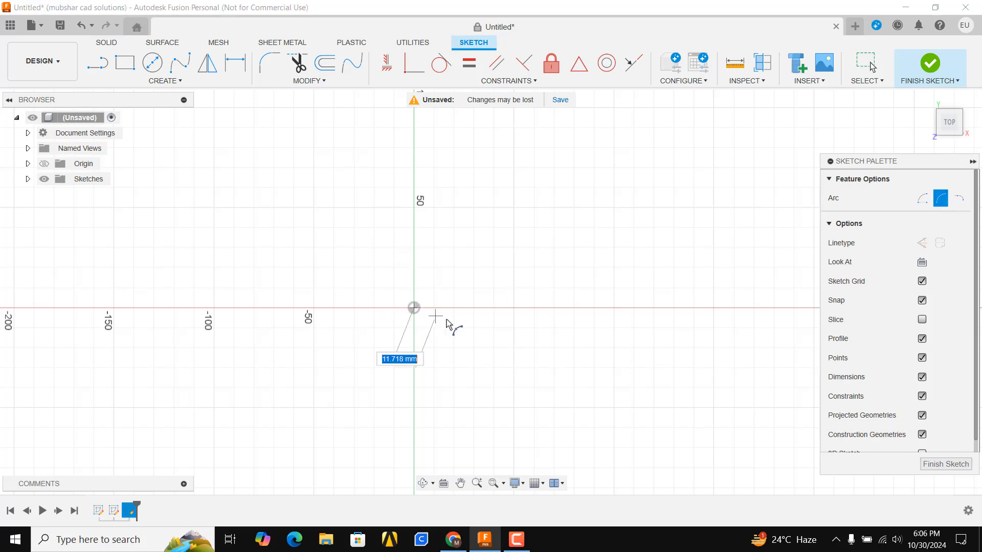
click(714, 307)
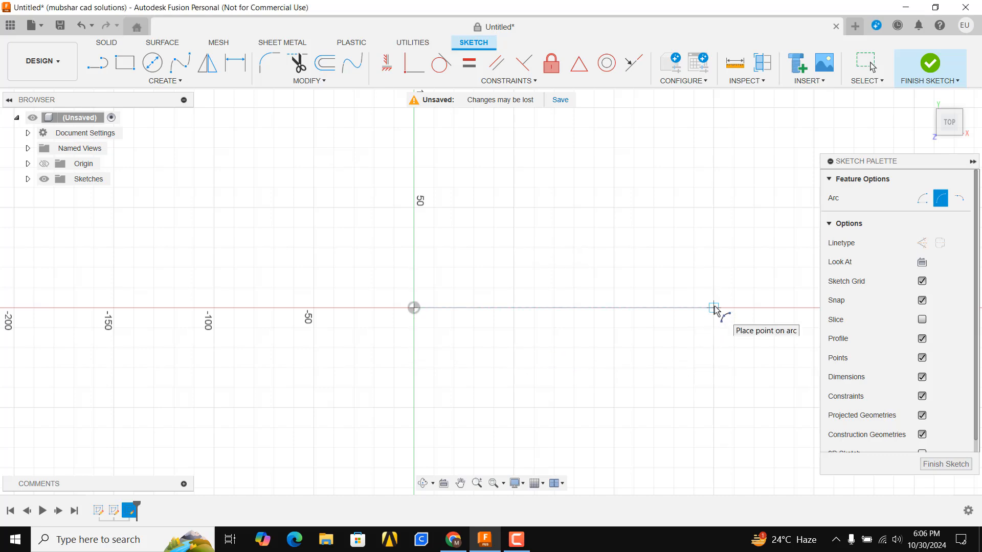
click(566, 199)
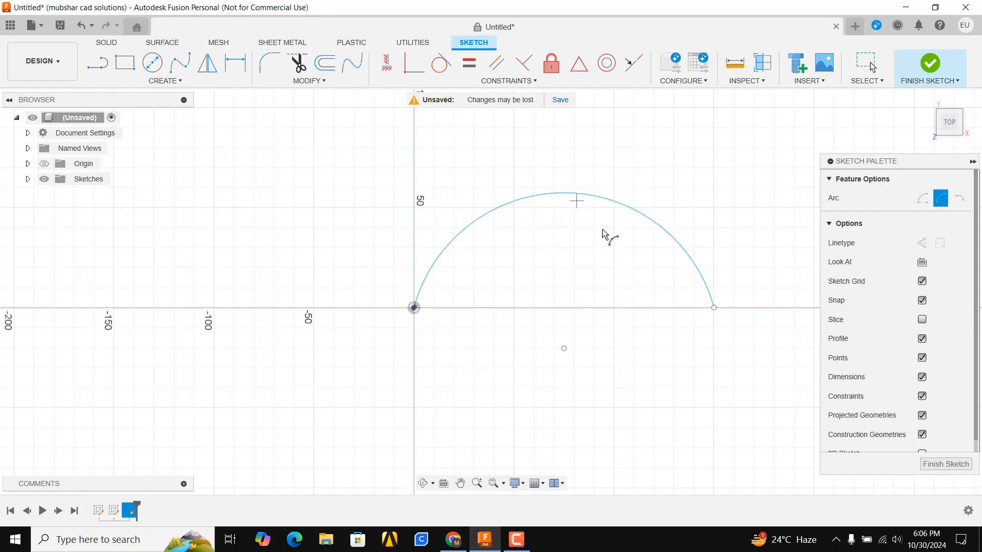
Dimension the distance between the arc's two endpoints as 200 mm, placed below the arc.
scroll(607, 235, down, 1)
middle_drag(607, 235, 450, 237)
scroll(449, 239, up, 3)
scroll(446, 238, down, 3)
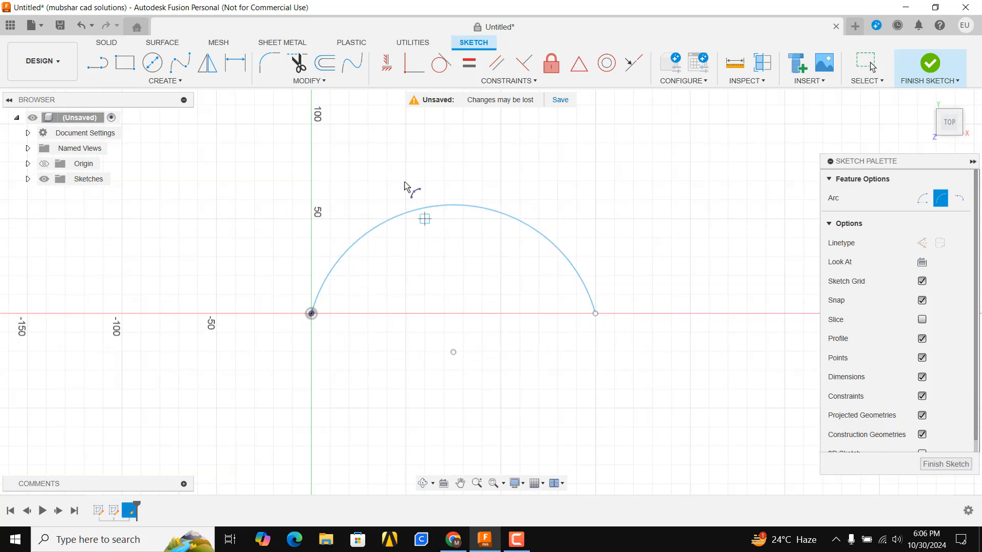
click(236, 62)
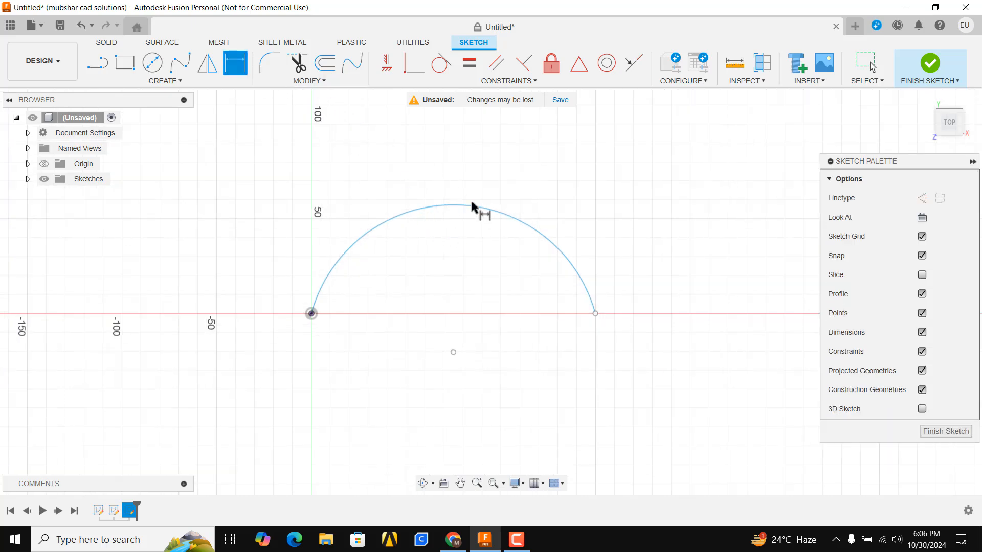
click(310, 314)
click(596, 314)
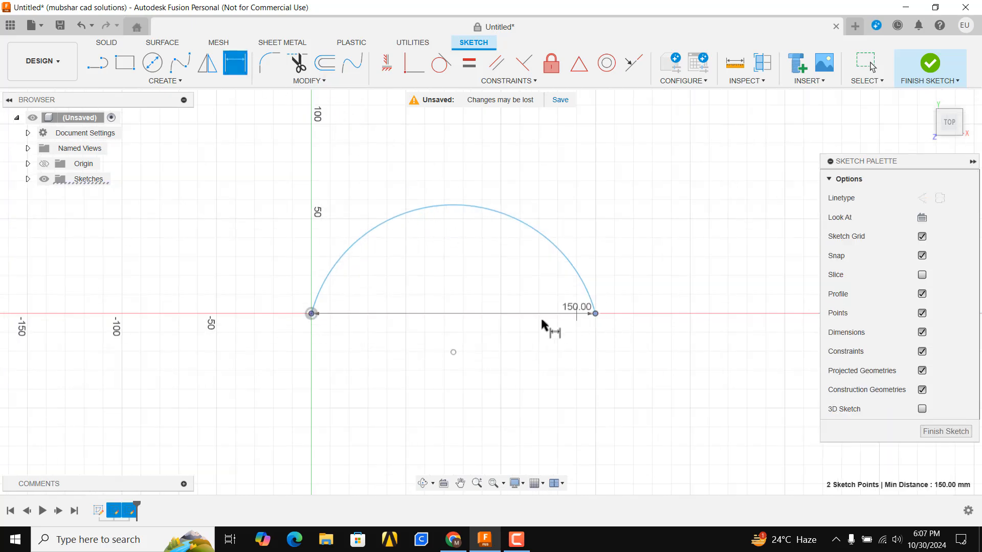
click(450, 366)
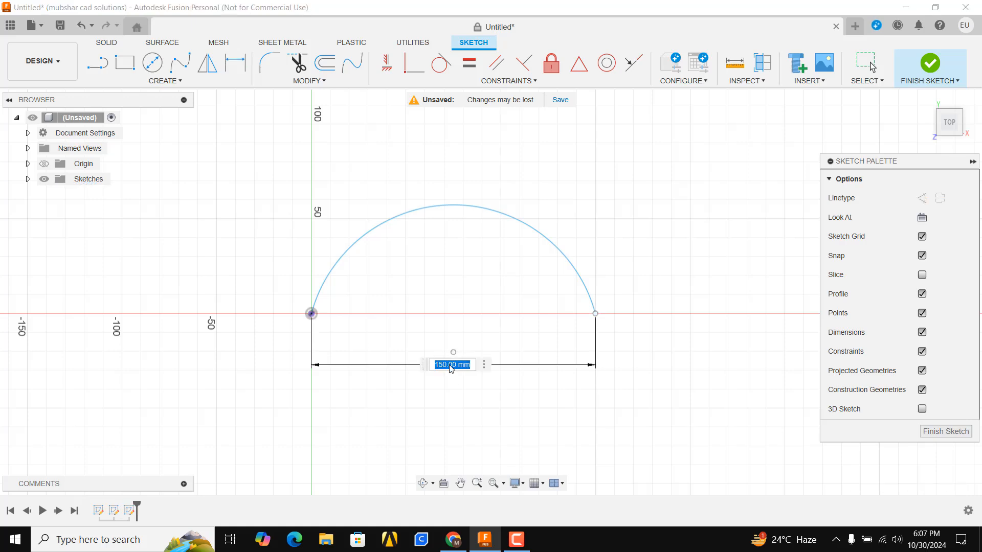
text(200)
key(Return)
Add a 150 mm radius dimension to the arc.
middle_drag(520, 299, 459, 373)
key(d)
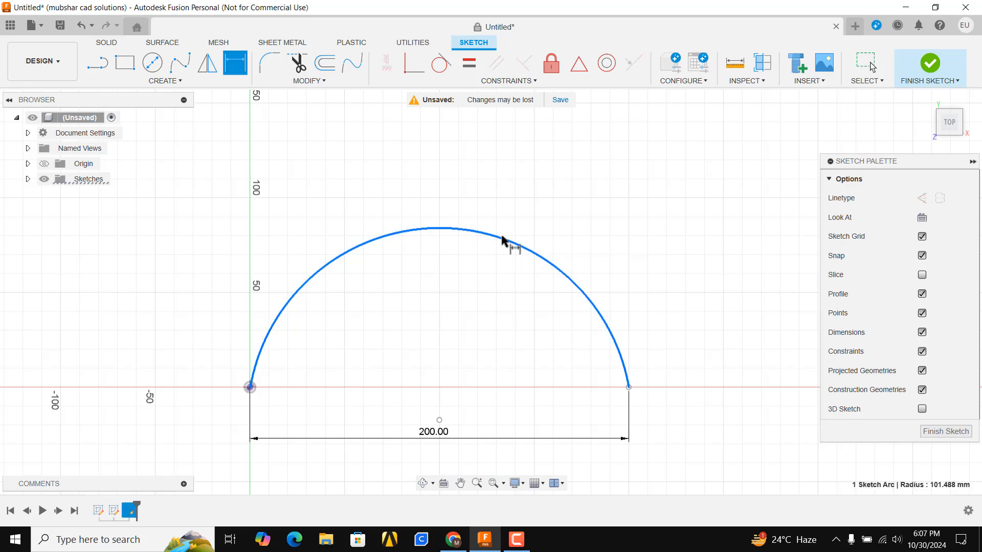
click(502, 240)
click(530, 193)
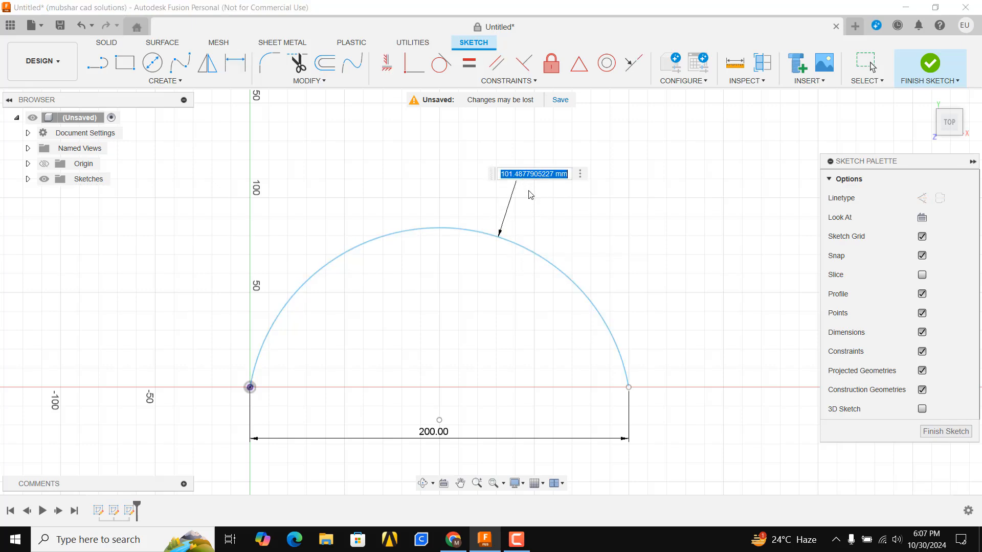
text(150)
key(Return)
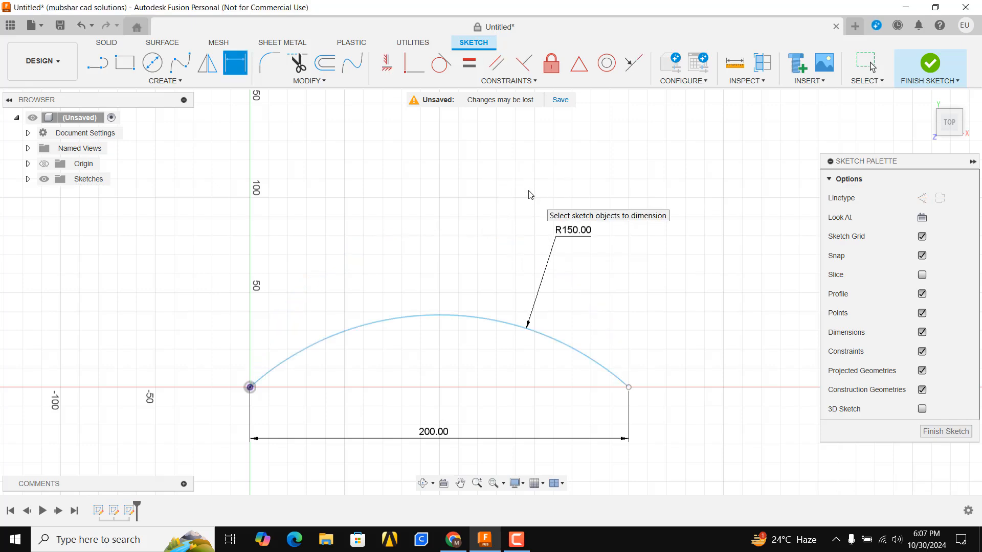
Set the arc's radius dimension to 200 mm.
double_click(571, 239)
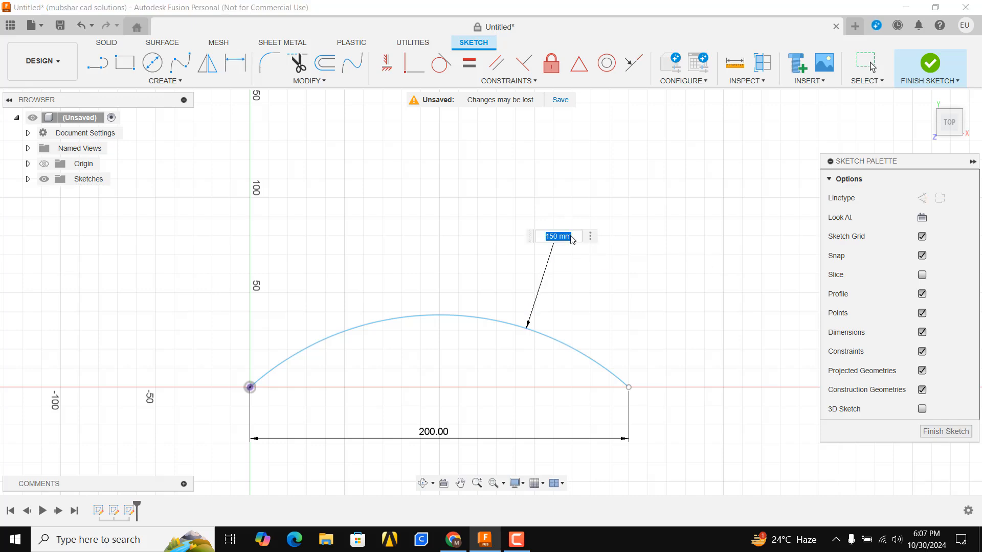
text(200)
key(Return)
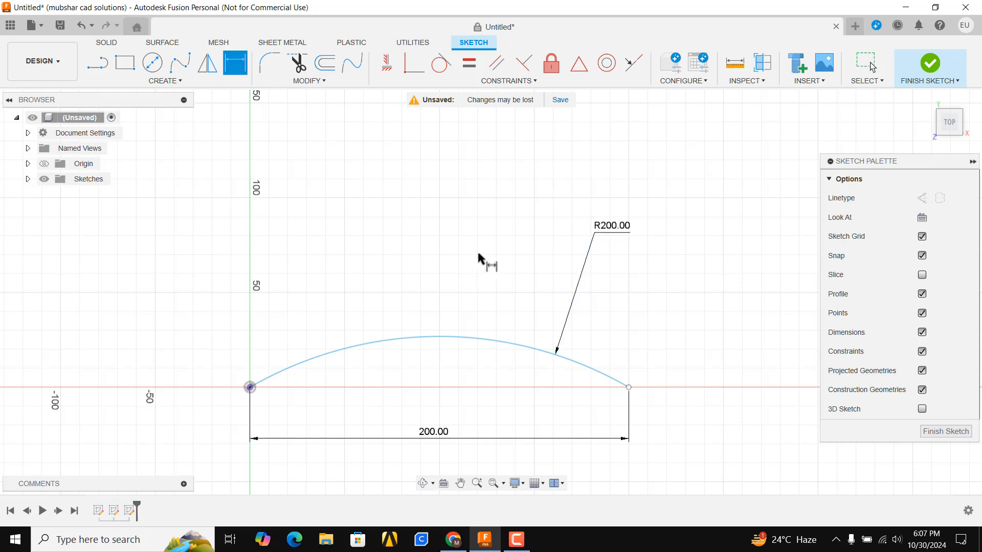
Draw a center point arc centred on the X axis beyond the first arc, with a 200 mm radius and a 45° sweep.
scroll(484, 271, up, 2)
scroll(489, 280, down, 4)
scroll(419, 261, down, 3)
scroll(467, 202, up, 1)
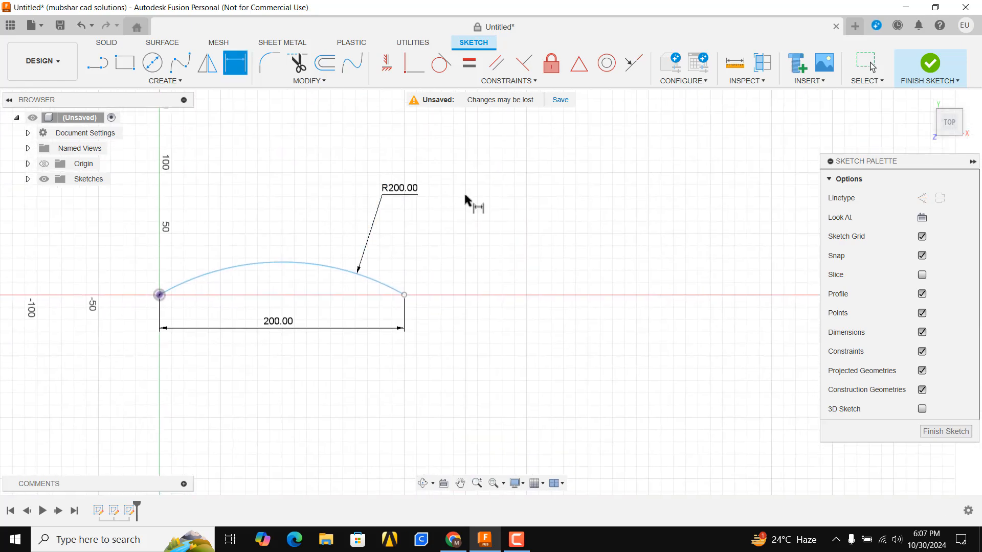
click(144, 82)
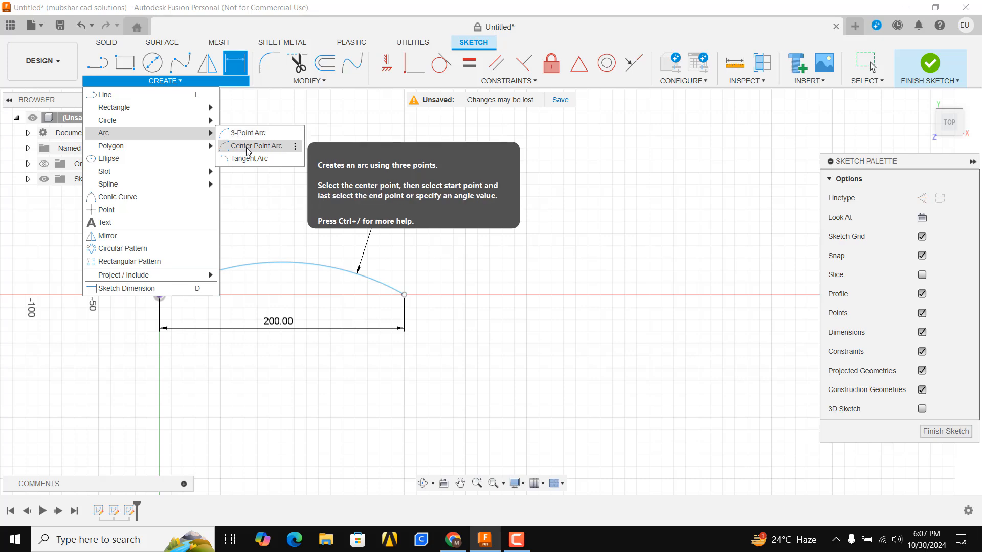
click(247, 146)
scroll(624, 271, down, 3)
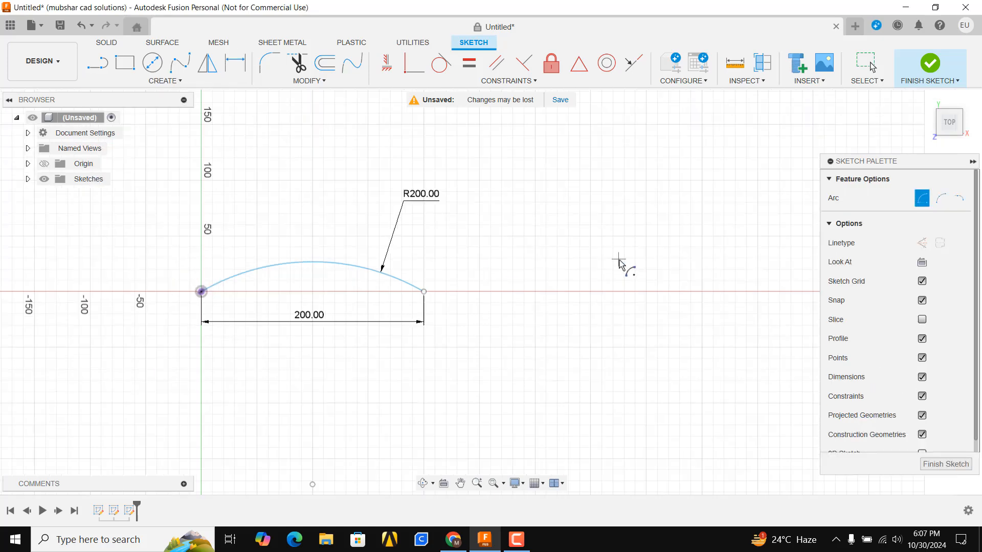
middle_drag(618, 256, 441, 316)
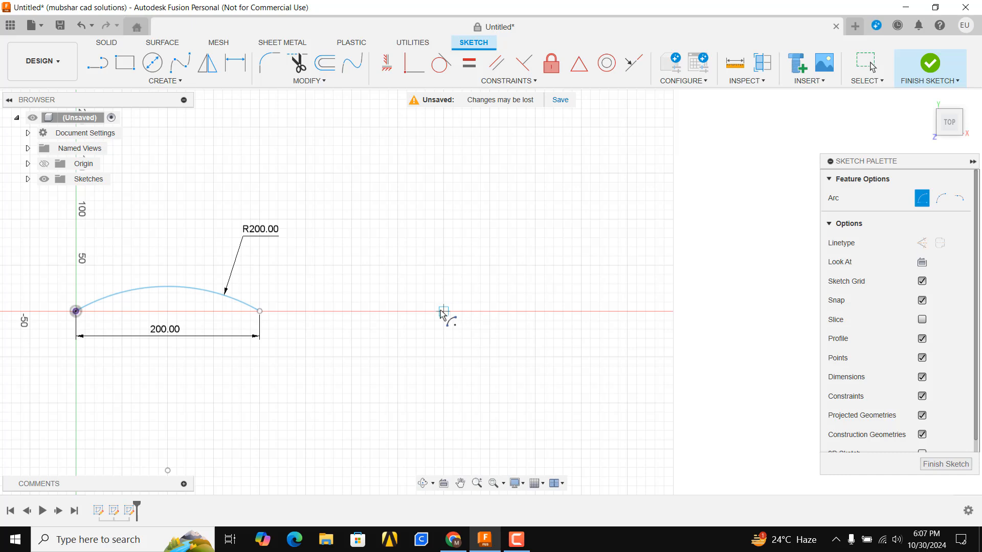
click(442, 311)
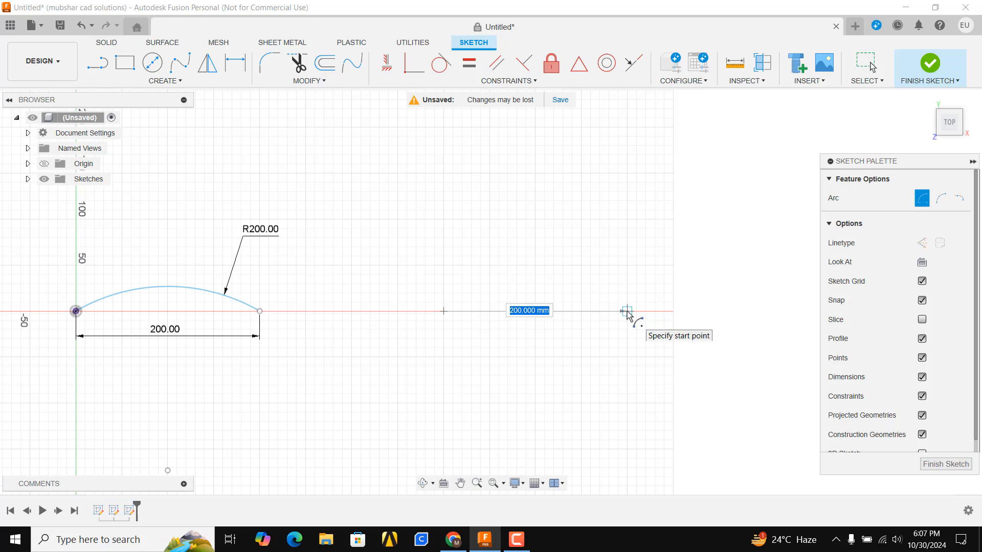
click(627, 311)
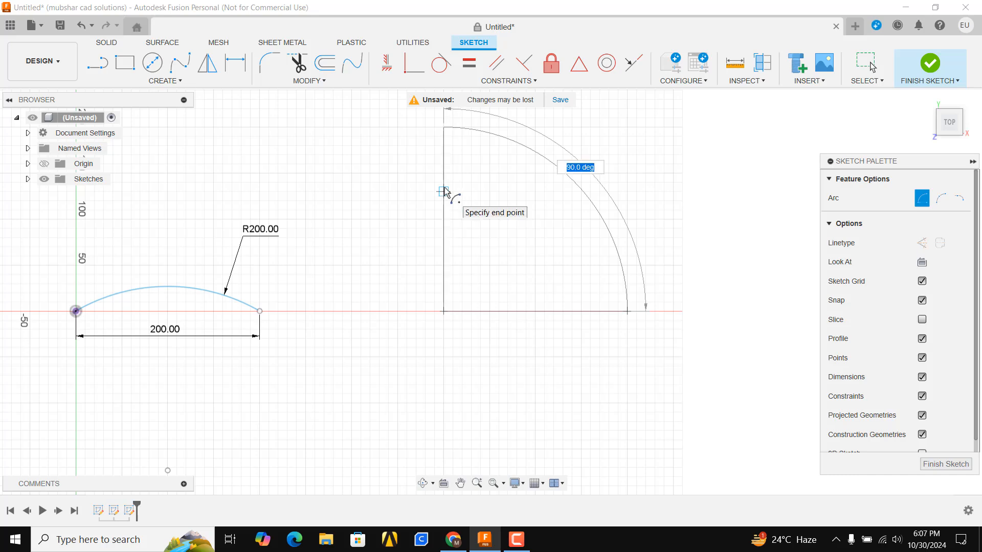
key(Tab)
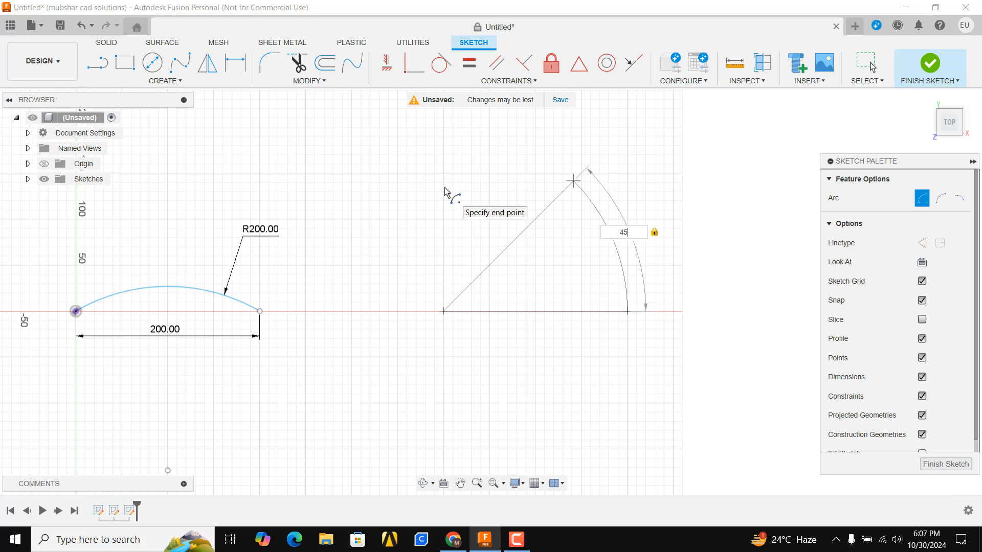
key(Return)
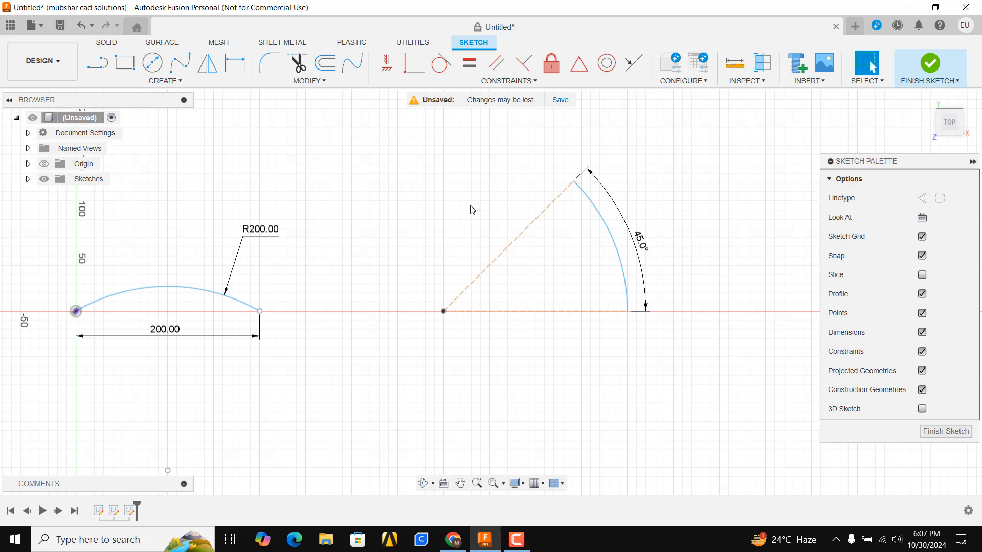
scroll(593, 254, down, 2)
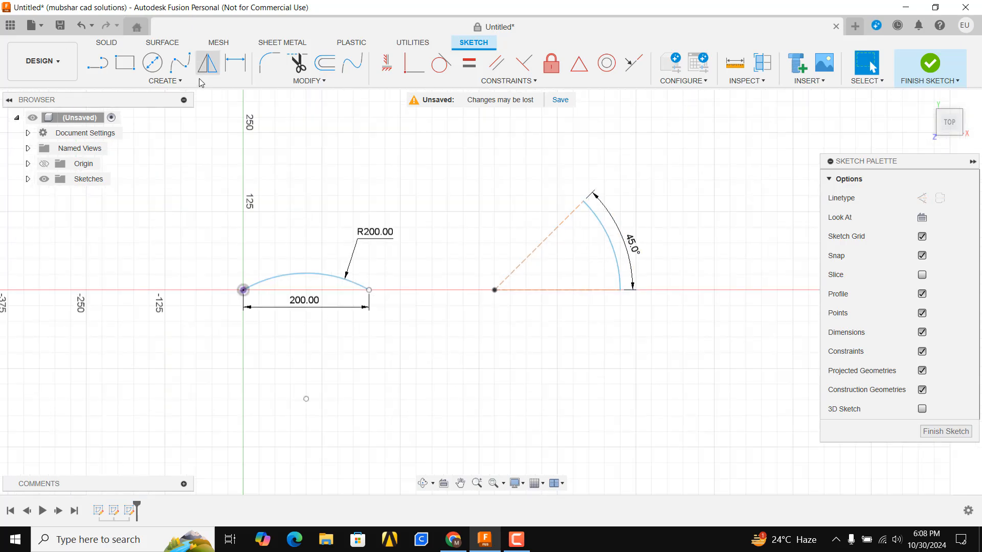
click(164, 81)
mouse_move(179, 140)
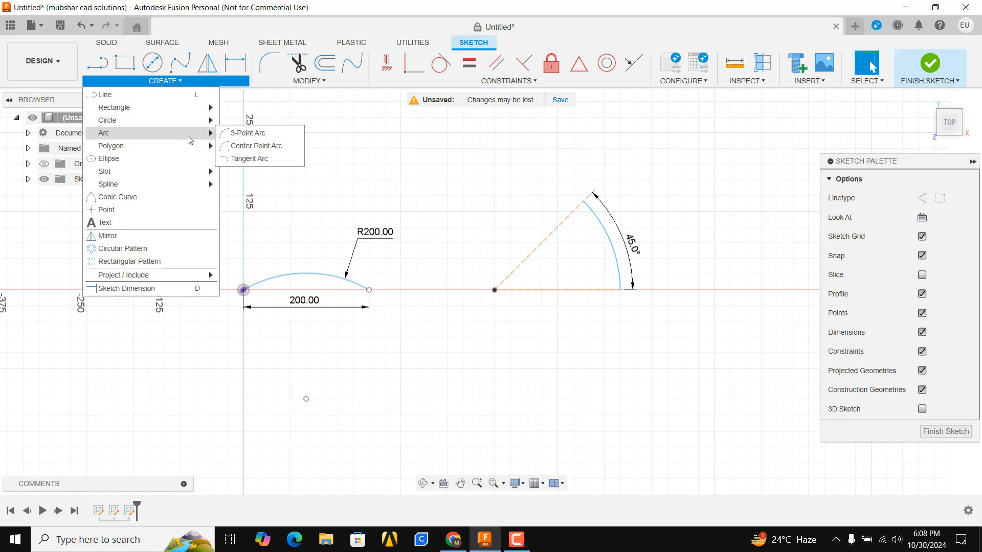
click(250, 159)
scroll(484, 239, down, 4)
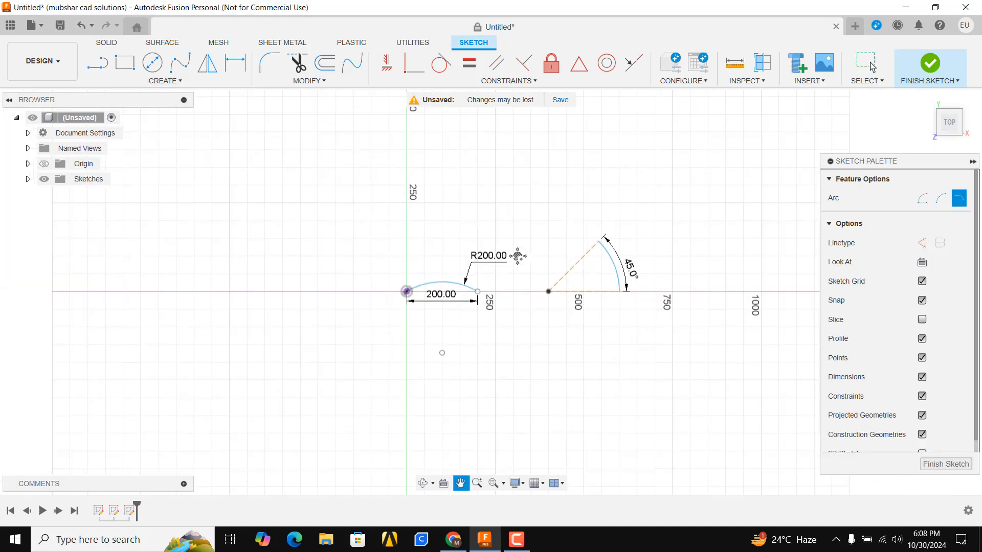
Sketch an L shape above and left of the origin: a vertical line down, continued by a perpendicular horizontal line about 400 mm long.
click(102, 66)
click(250, 127)
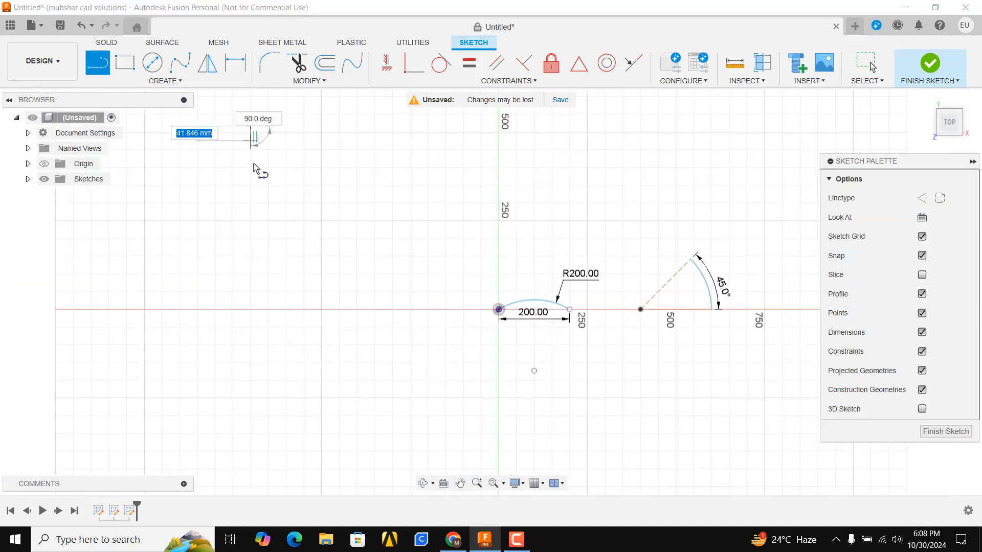
click(252, 257)
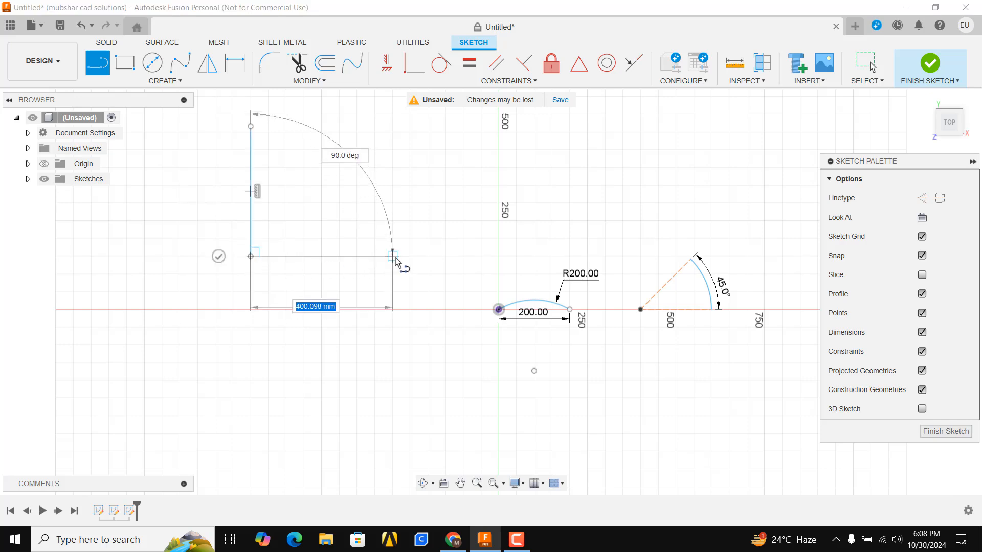
click(395, 255)
click(412, 231)
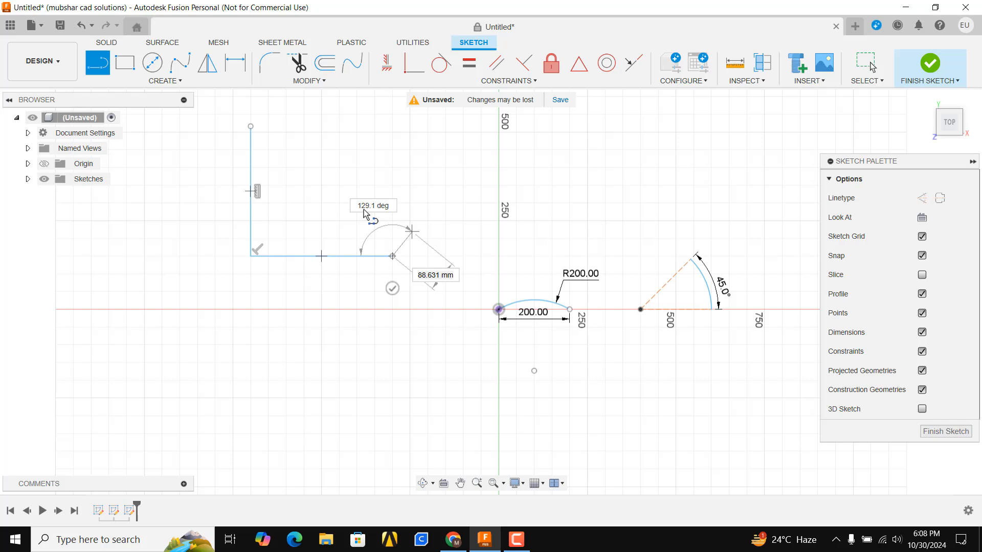
key(Escape)
Draw a tangent arc from the vertical line's upper end to the horizontal line's free end, closing the profile.
middle_drag(339, 209, 339, 274)
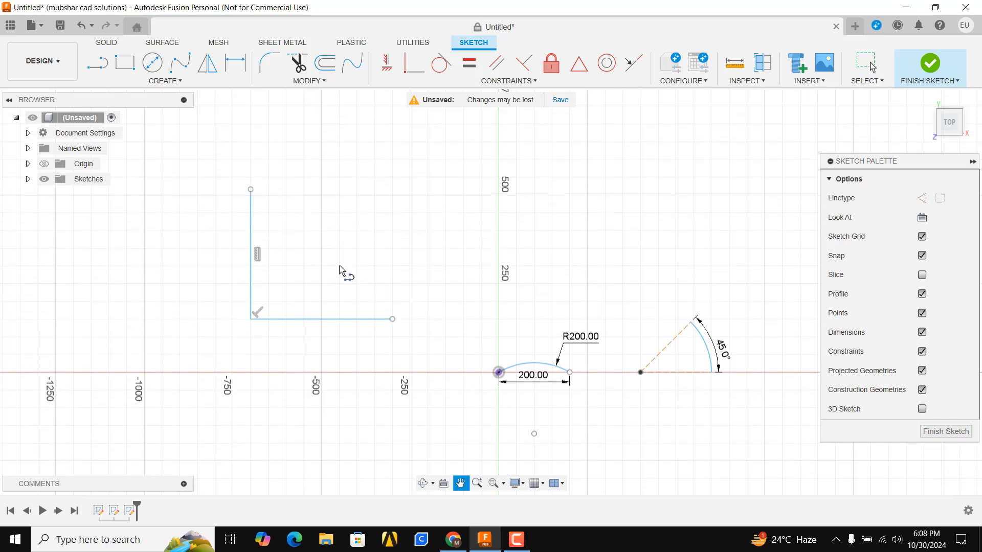
click(145, 81)
mouse_move(134, 132)
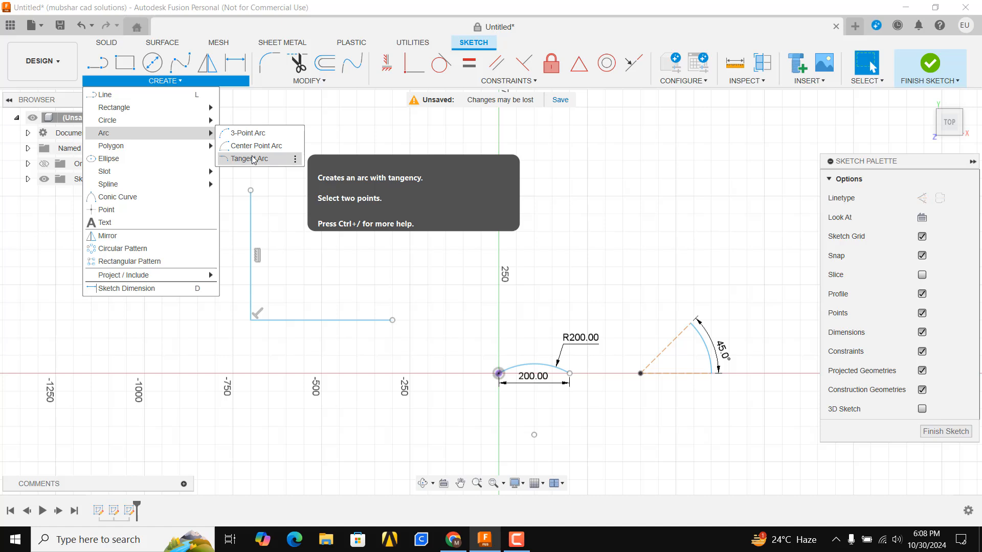
click(250, 159)
click(252, 191)
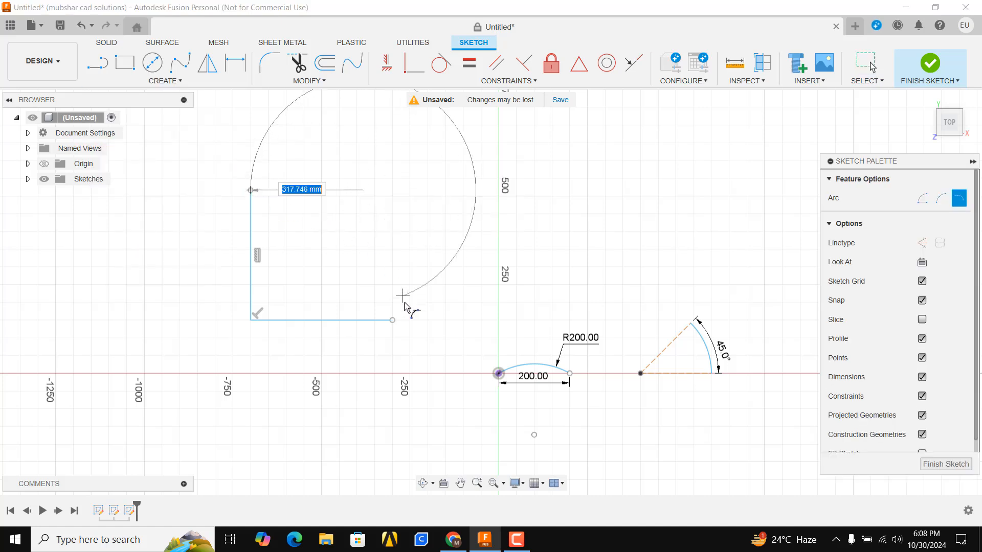
click(392, 320)
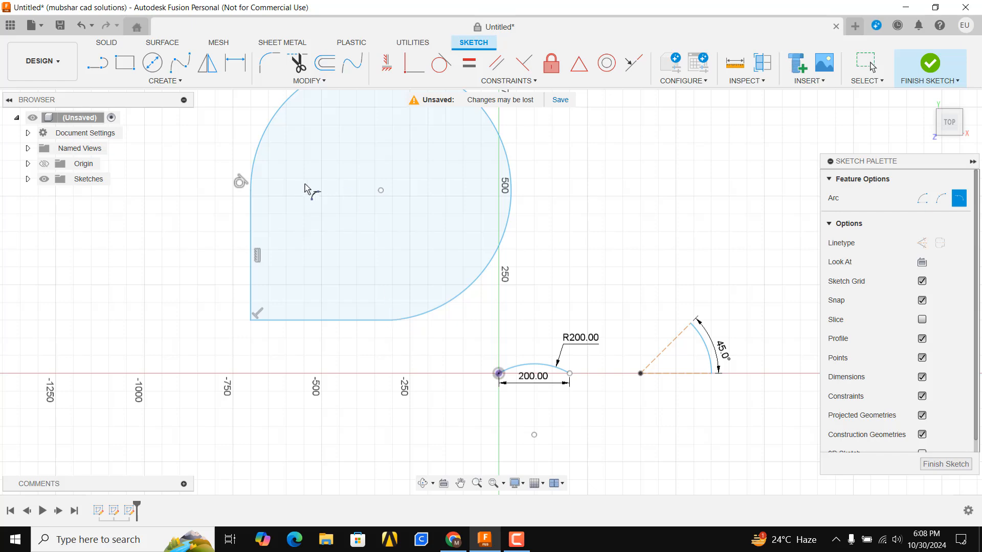
Select all the arcs, lines and dimensions in the sketch and delete them.
scroll(358, 192, down, 4)
scroll(351, 158, up, 3)
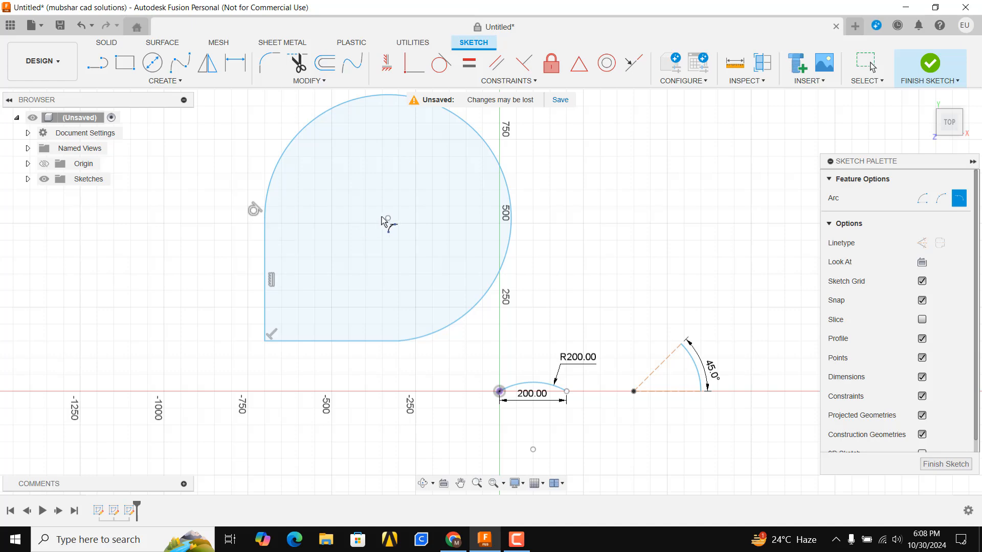
scroll(401, 239, down, 3)
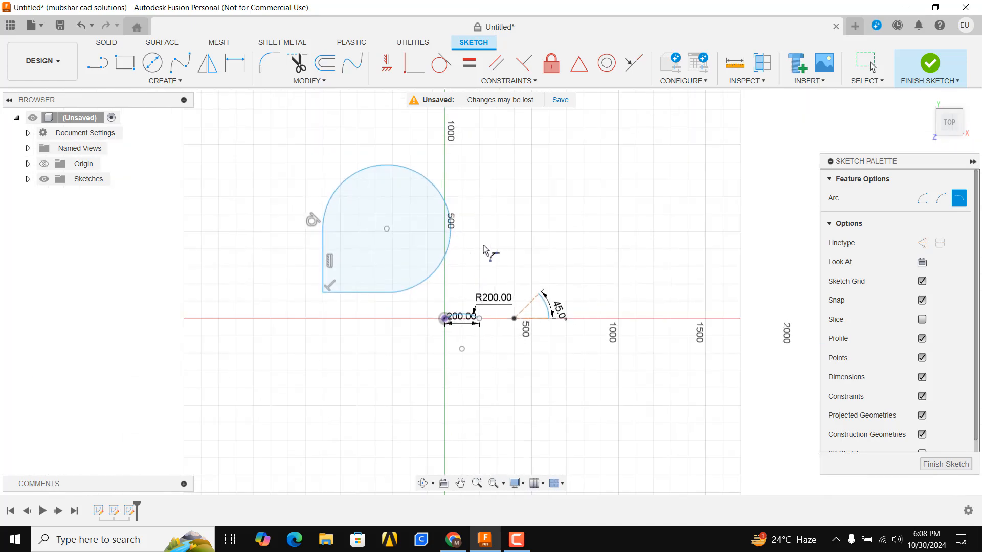
key(Escape)
mouse_move(610, 145)
mouse_down()
mouse_move(377, 305)
mouse_move(300, 385)
mouse_up()
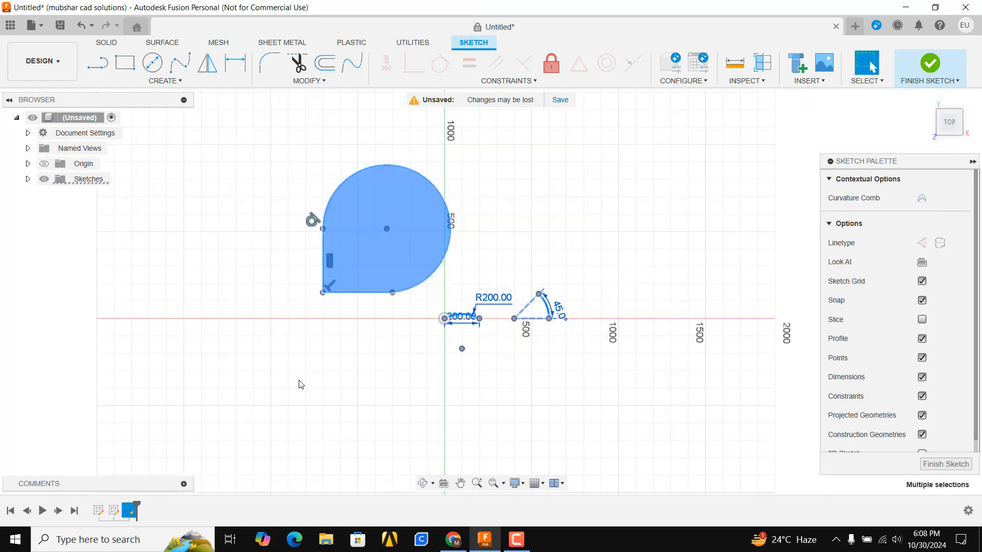
key(Delete)
Draw a circumscribed polygon centred on the origin, 500 mm from centre to edge midpoint, with 8 sides.
click(188, 81)
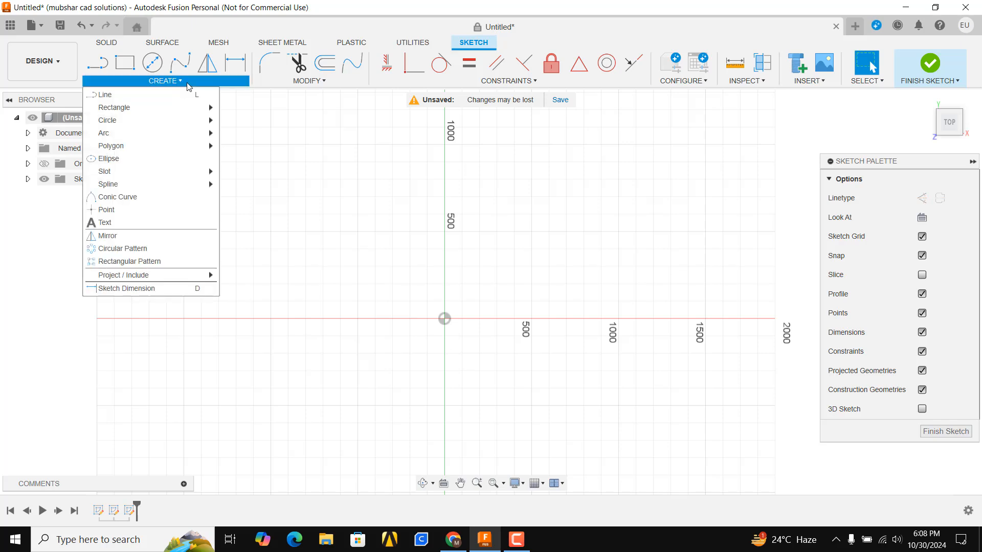
mouse_move(187, 148)
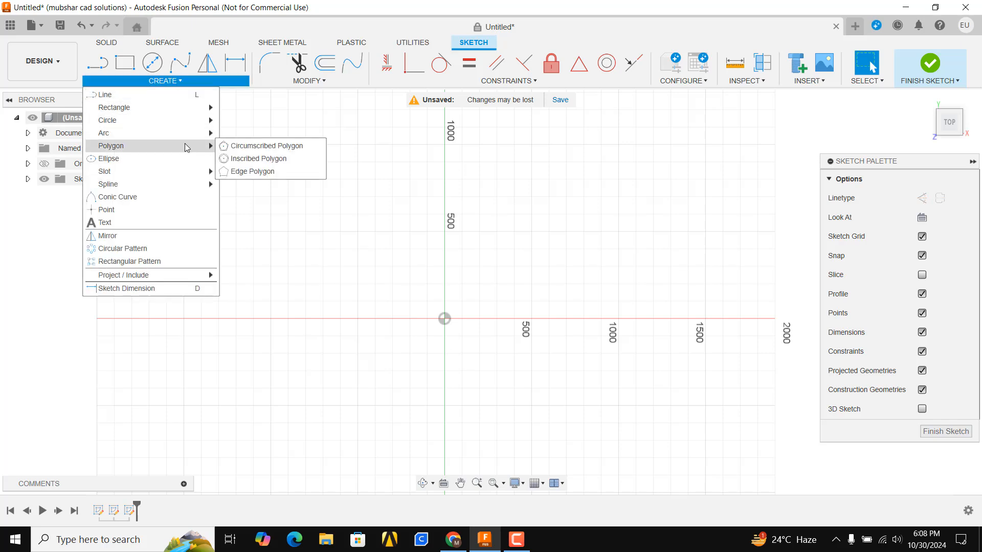
click(231, 146)
click(156, 81)
mouse_move(171, 145)
click(235, 148)
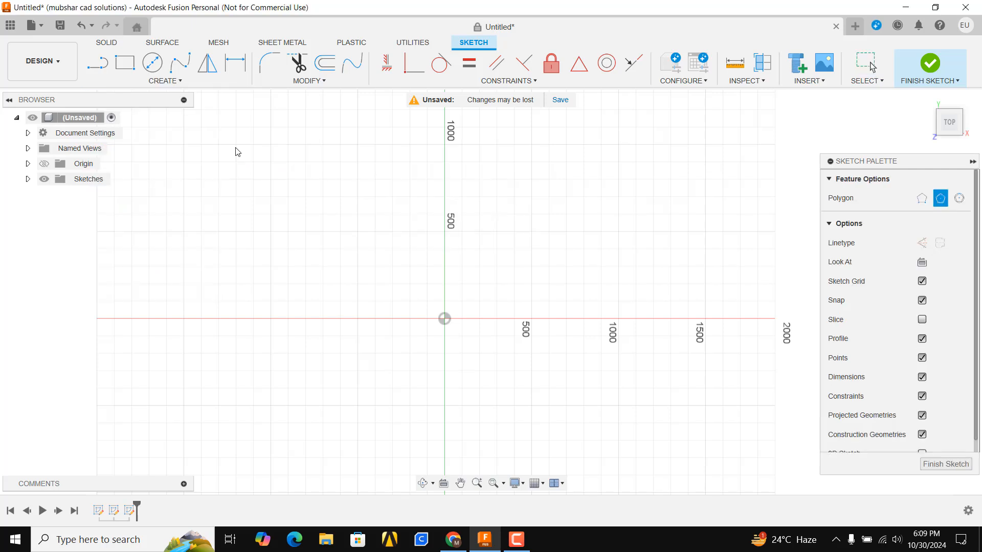
click(445, 318)
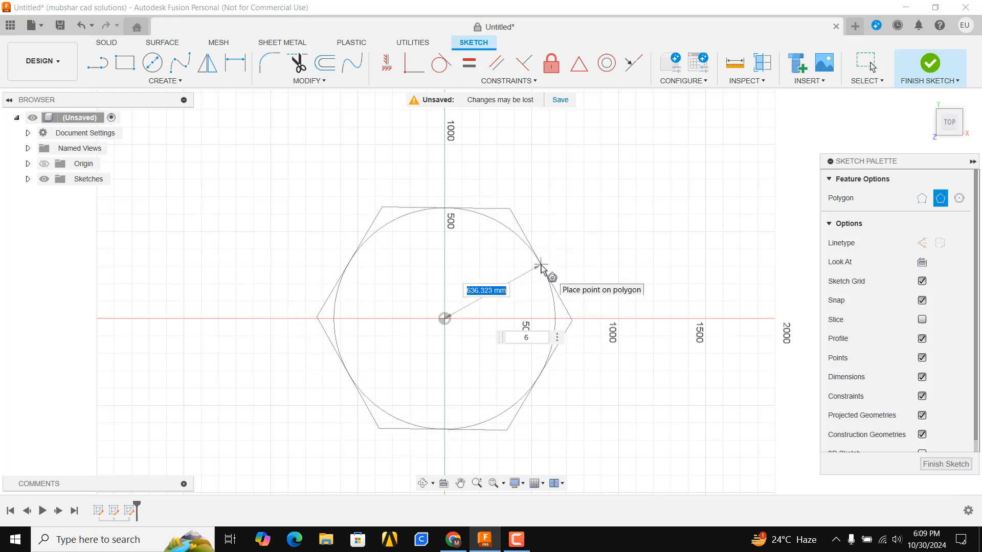
text(500)
key(Tab)
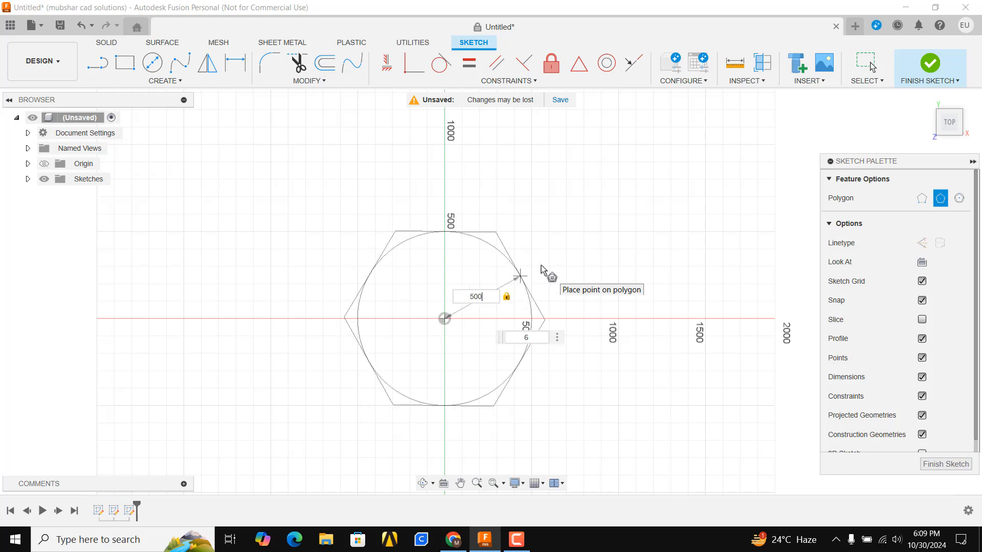
key(Tab)
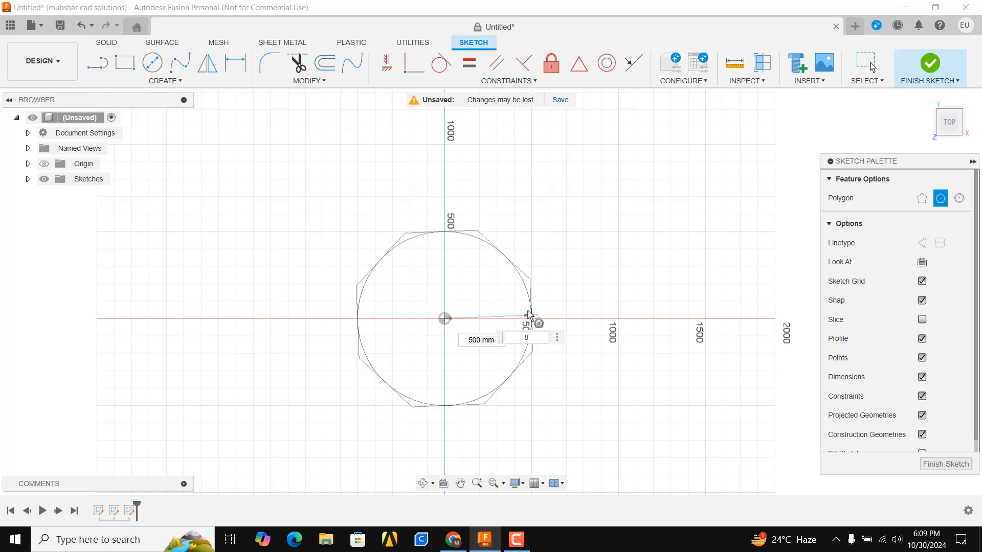
click(540, 322)
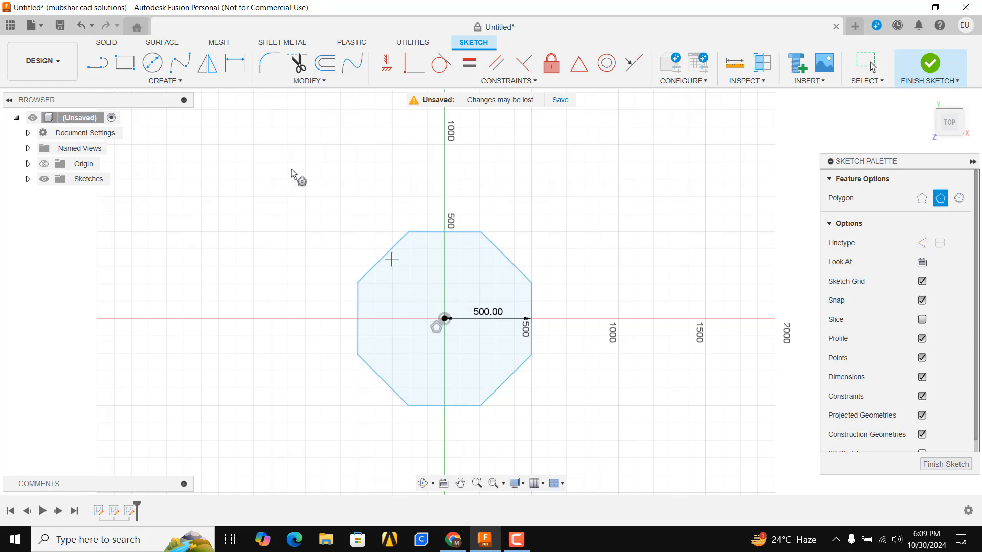
Draw an inscribed polygon above and left of the octagon, with a 200 mm centre-to-vertex radius and 5 sides.
scroll(489, 324, down, 1)
middle_drag(481, 296, 386, 258)
scroll(393, 258, up, 2)
scroll(394, 258, down, 2)
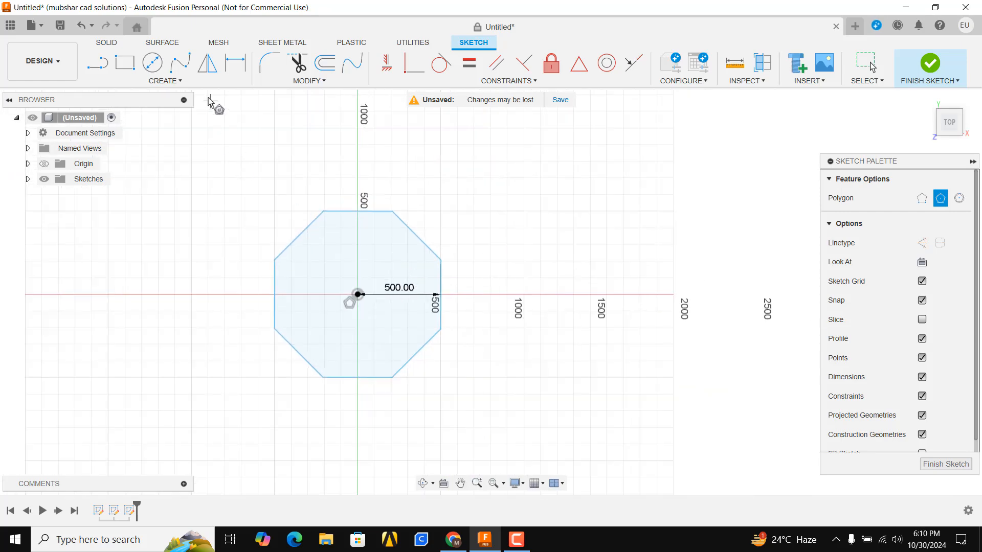
click(175, 81)
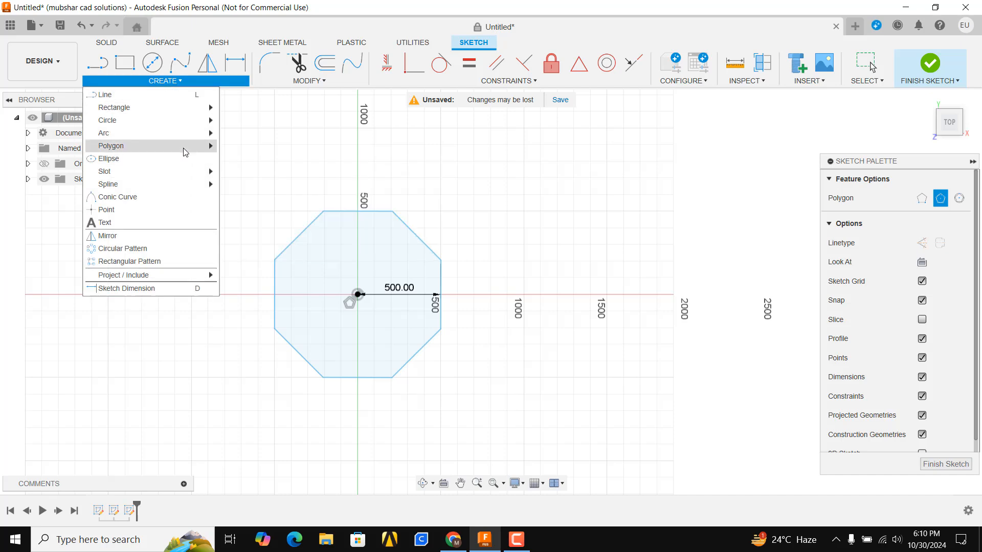
mouse_move(202, 146)
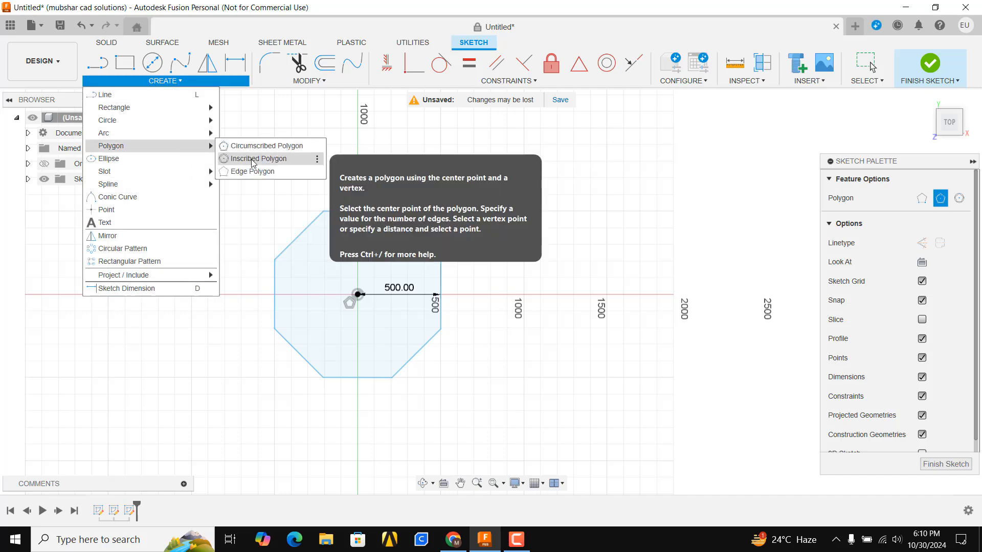
click(253, 159)
scroll(463, 268, down, 3)
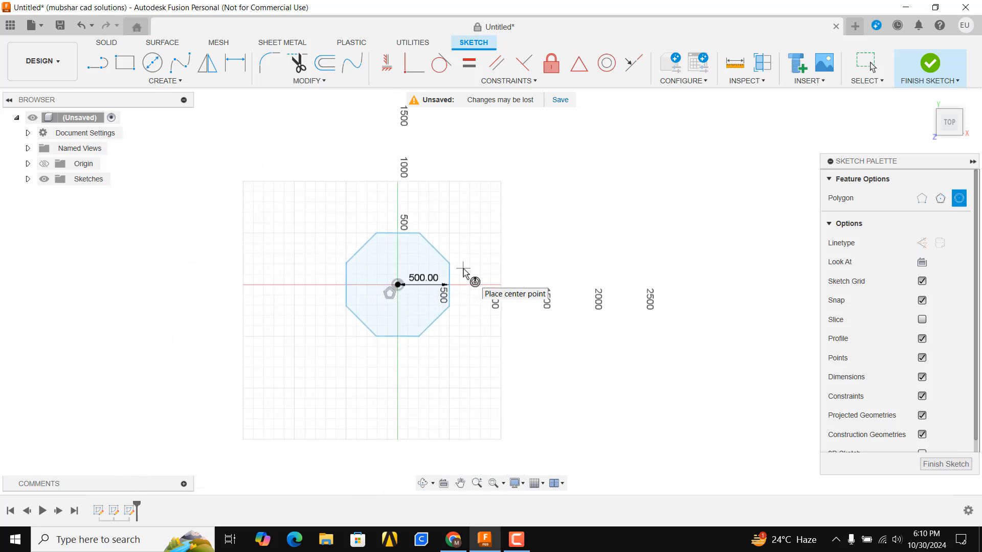
middle_drag(358, 257, 584, 272)
scroll(558, 275, up, 3)
scroll(555, 269, up, 3)
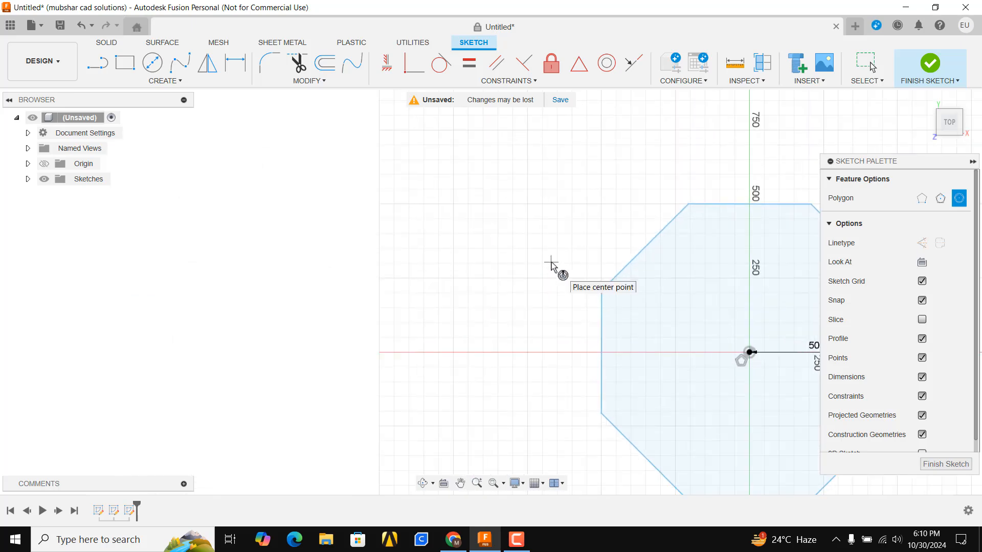
click(454, 204)
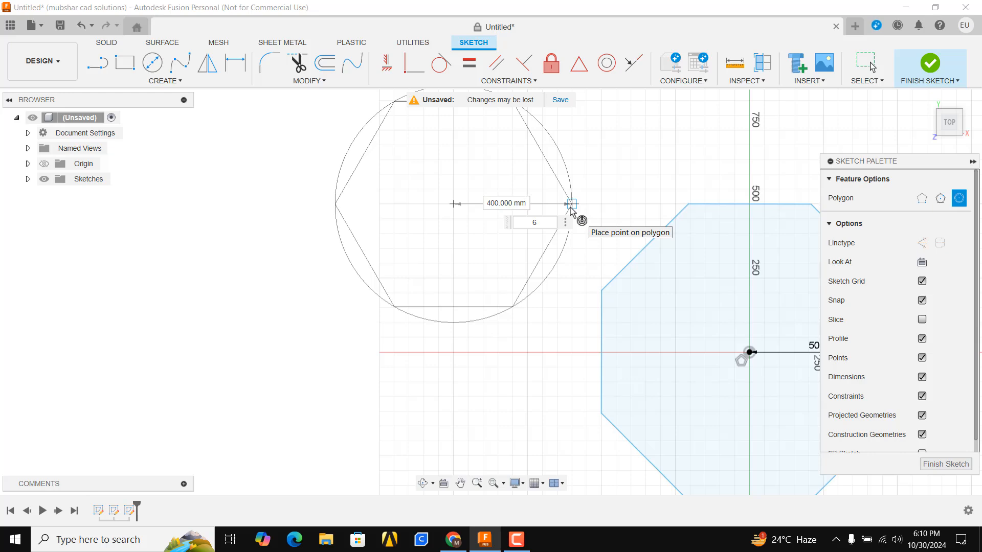
key(Tab)
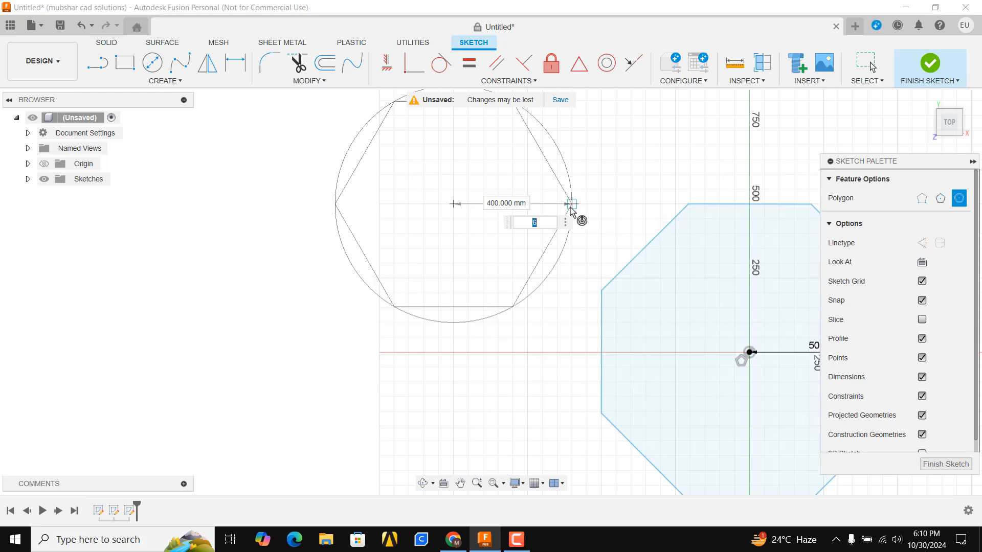
text(5)
key(Tab)
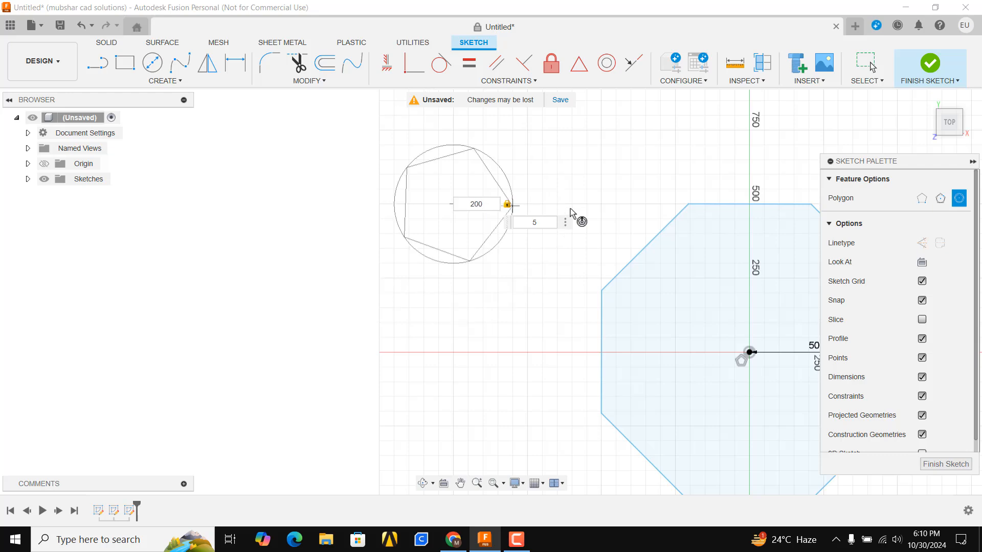
key(Return)
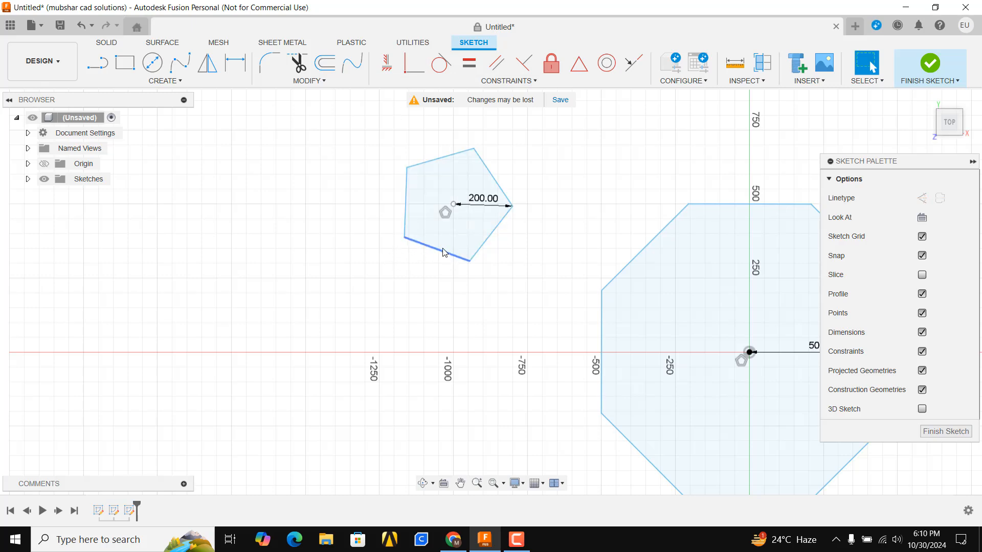
Apply a Horizontal/Vertical constraint to the pentagon's lower edge to make it horizontal.
click(417, 247)
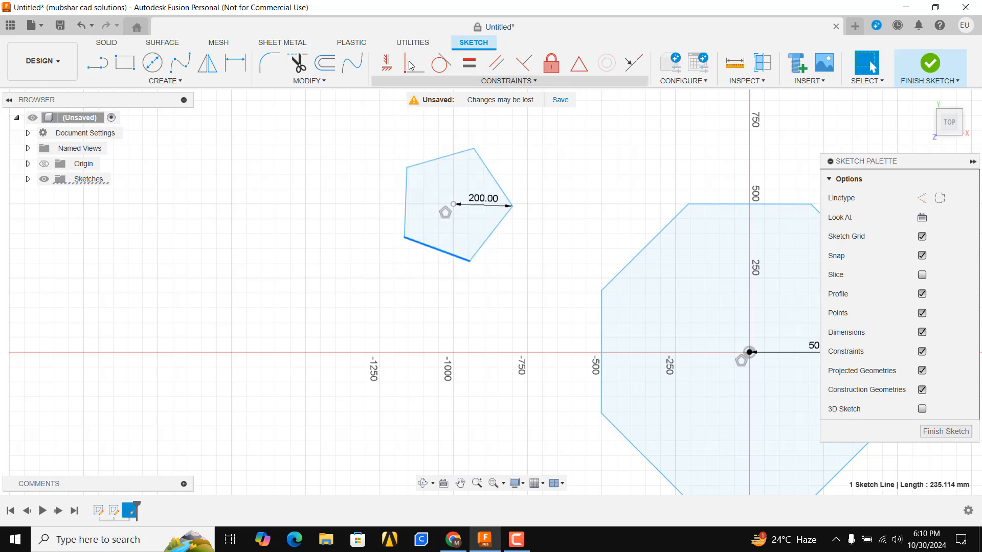
click(388, 64)
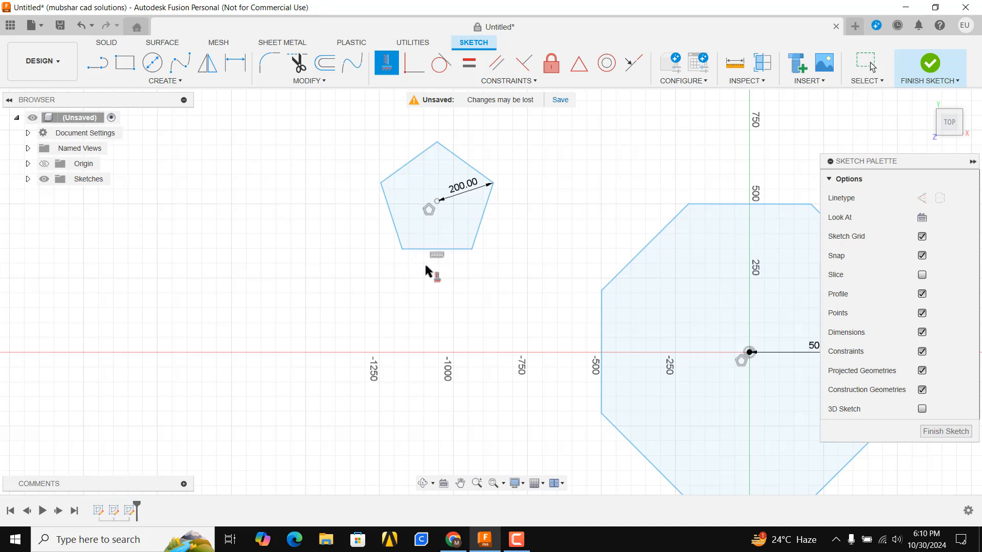
scroll(446, 225, down, 3)
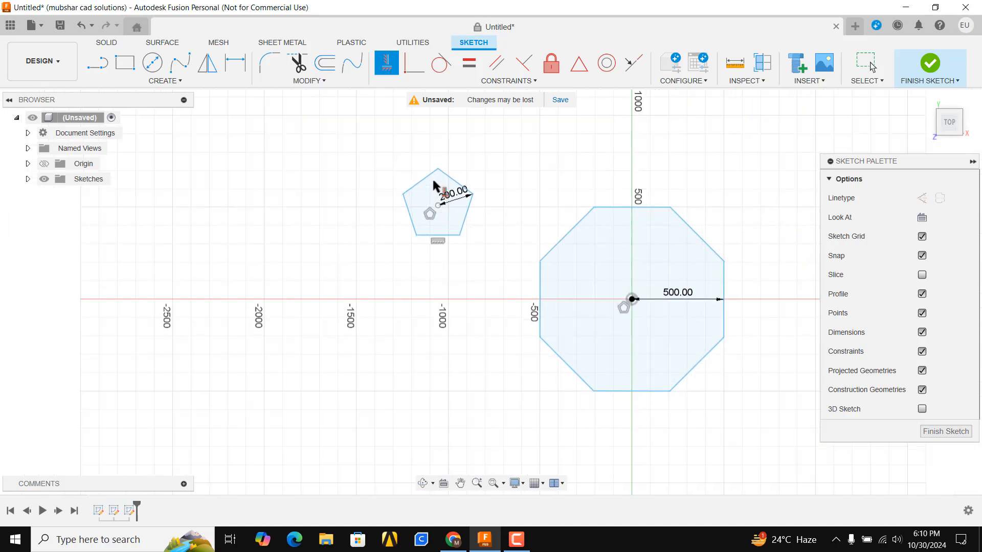
scroll(439, 195, up, 5)
scroll(478, 252, down, 3)
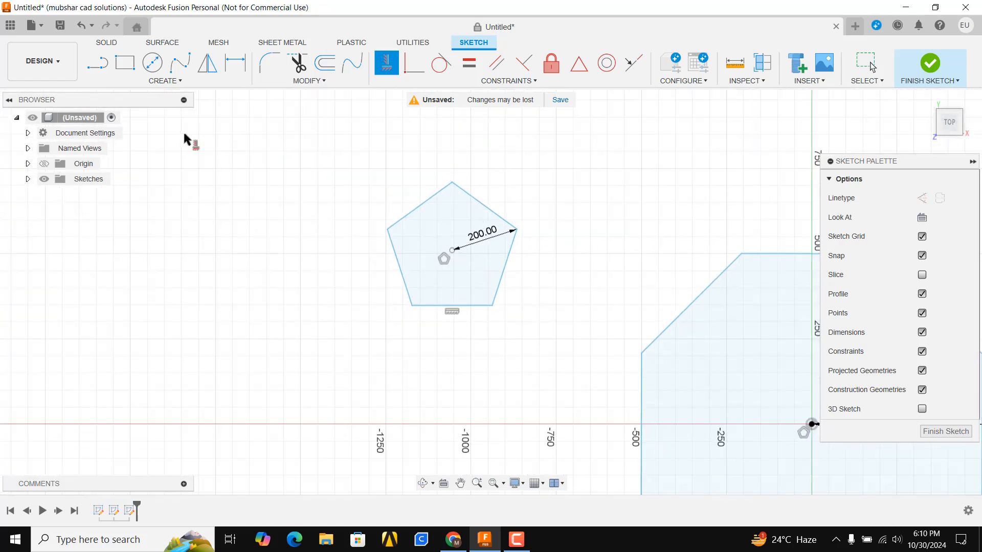
Draw a 6-sided edge polygon above and left of the pentagon, starting from a horizontal edge and extending upward from it.
click(161, 82)
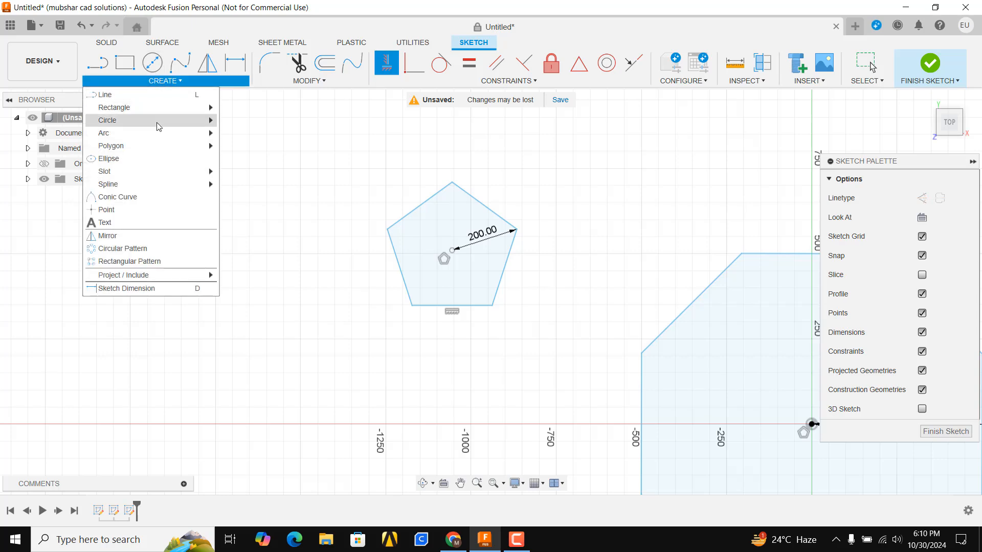
mouse_move(158, 146)
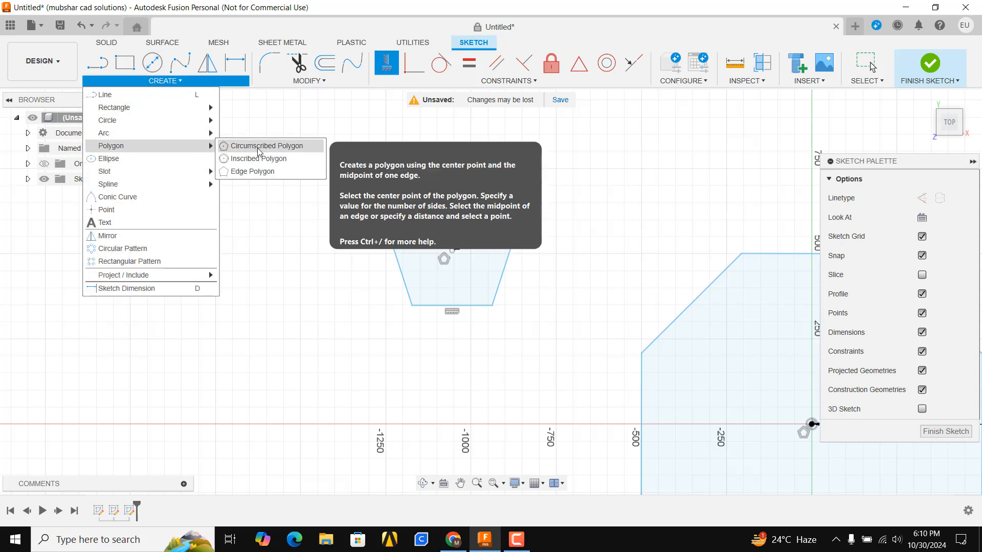
click(256, 173)
scroll(310, 285, down, 3)
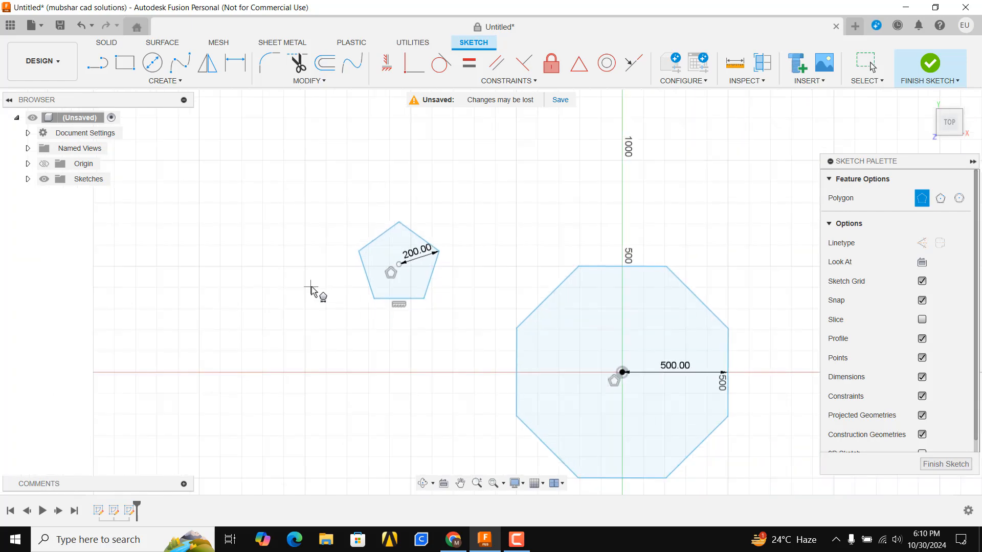
middle_drag(310, 286, 453, 307)
scroll(360, 164, up, 3)
scroll(361, 164, down, 2)
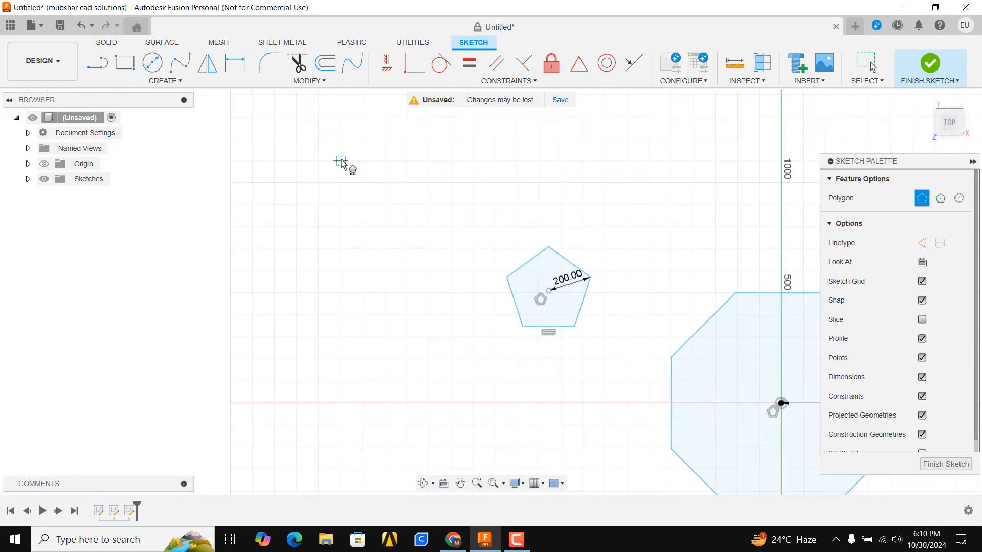
click(341, 161)
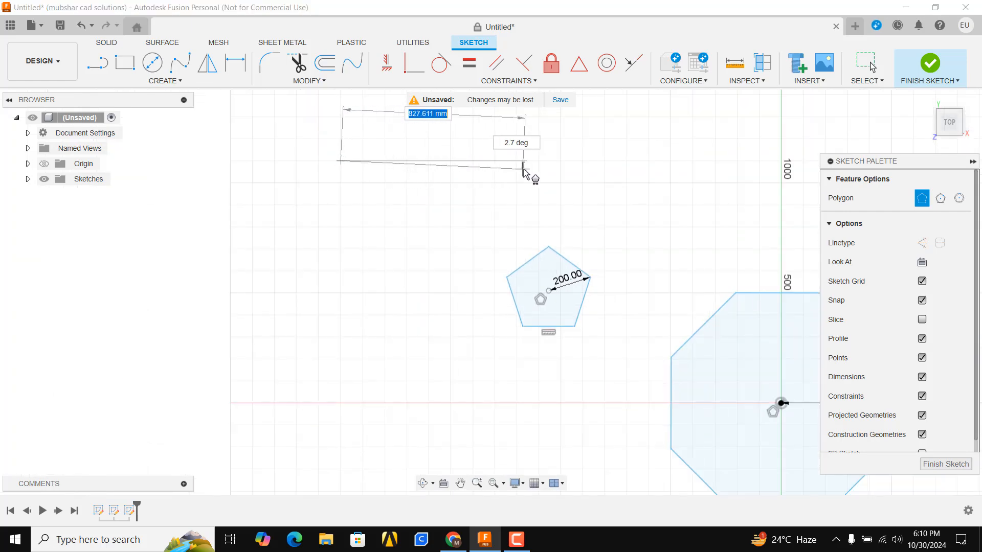
click(495, 161)
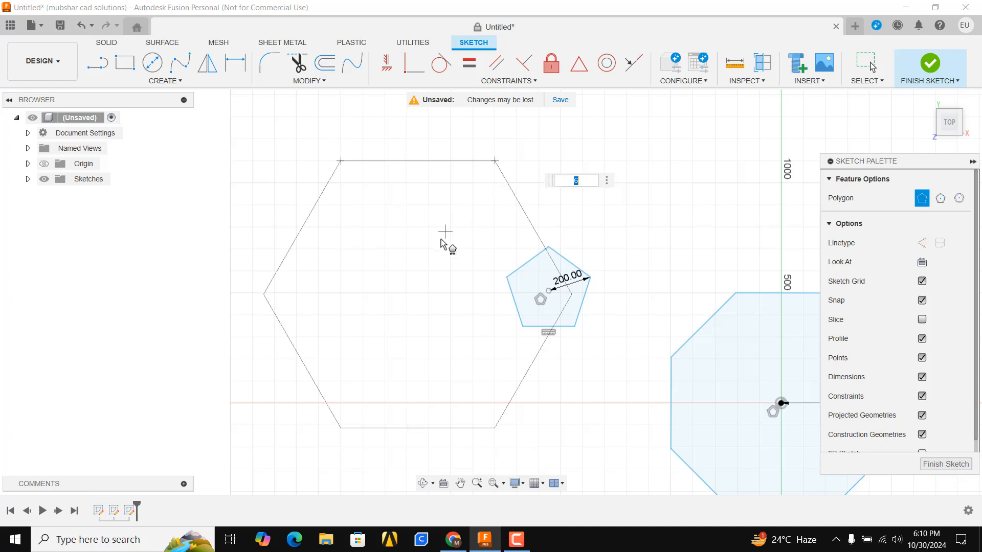
click(435, 147)
scroll(445, 169, down, 3)
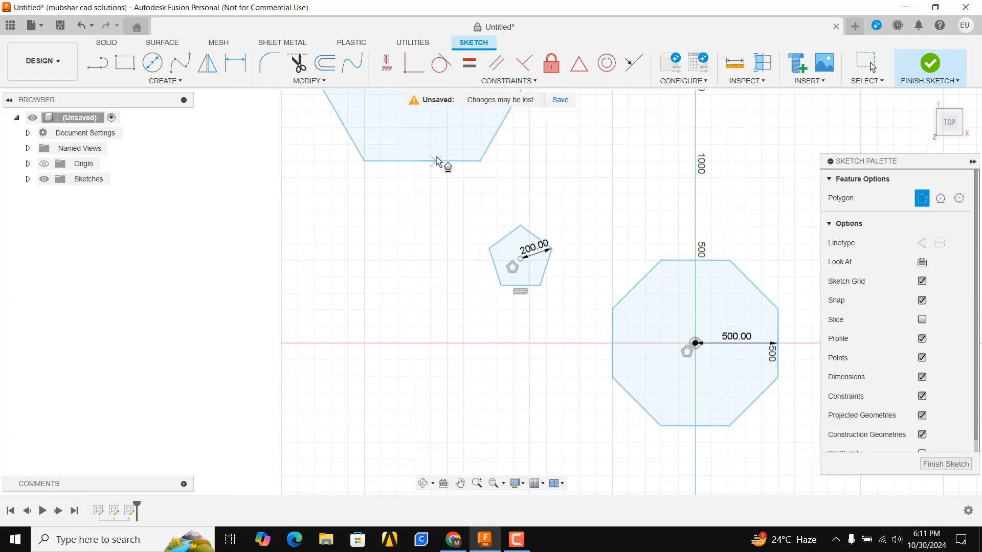
middle_drag(443, 165, 373, 311)
scroll(380, 218, up, 2)
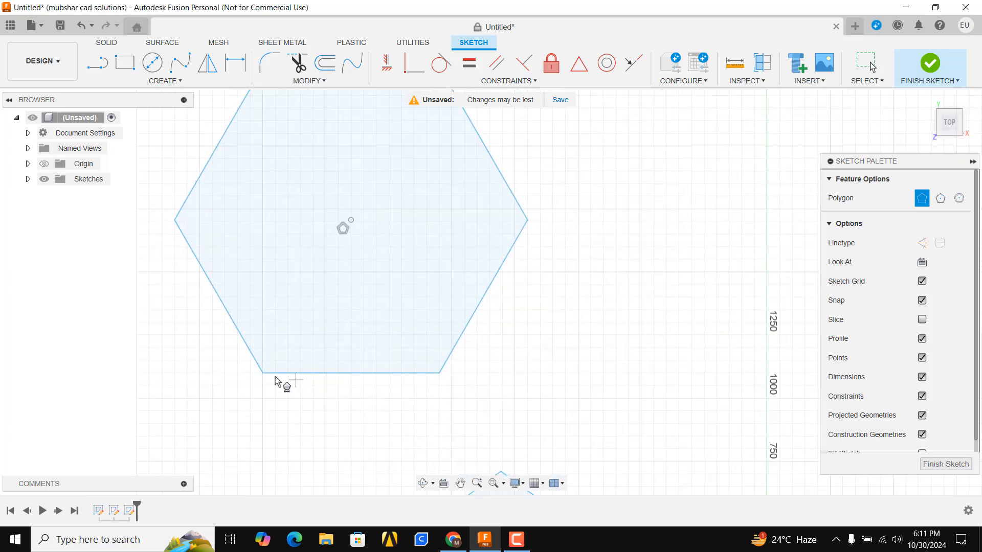
scroll(459, 262, down, 2)
middle_drag(474, 243, 447, 270)
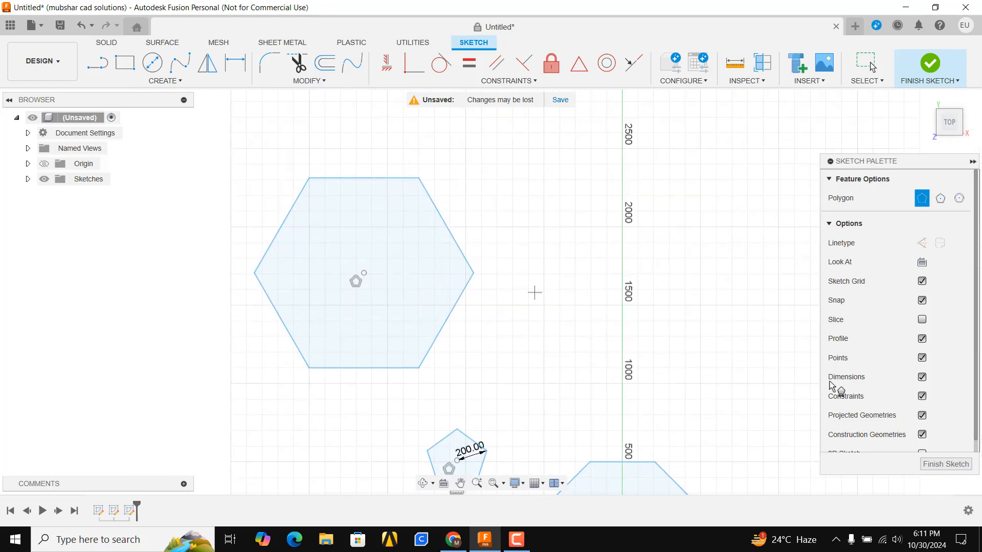
Draw an ellipse centred on the origin with a vertical major axis about 1800 mm long and a minor axis of about 720 mm.
click(166, 81)
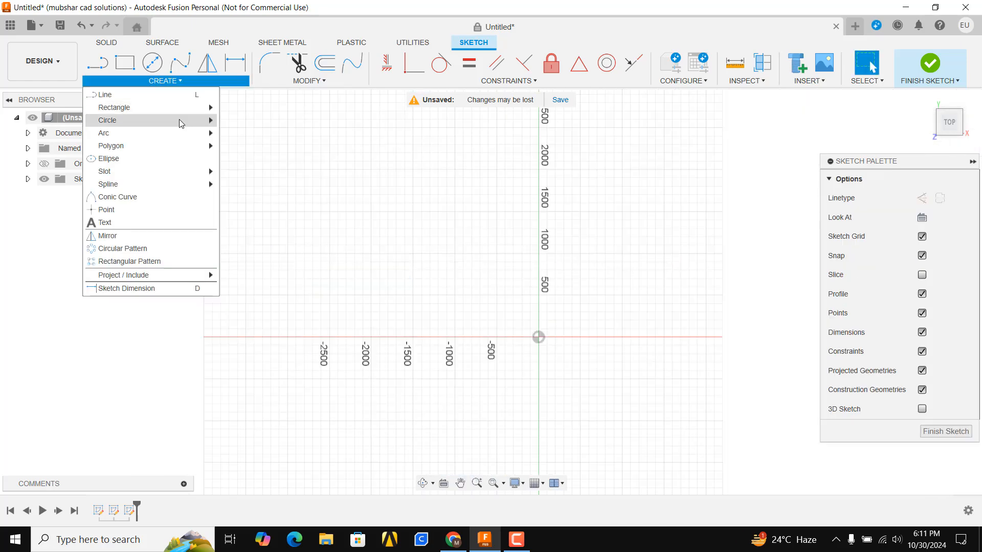
click(142, 158)
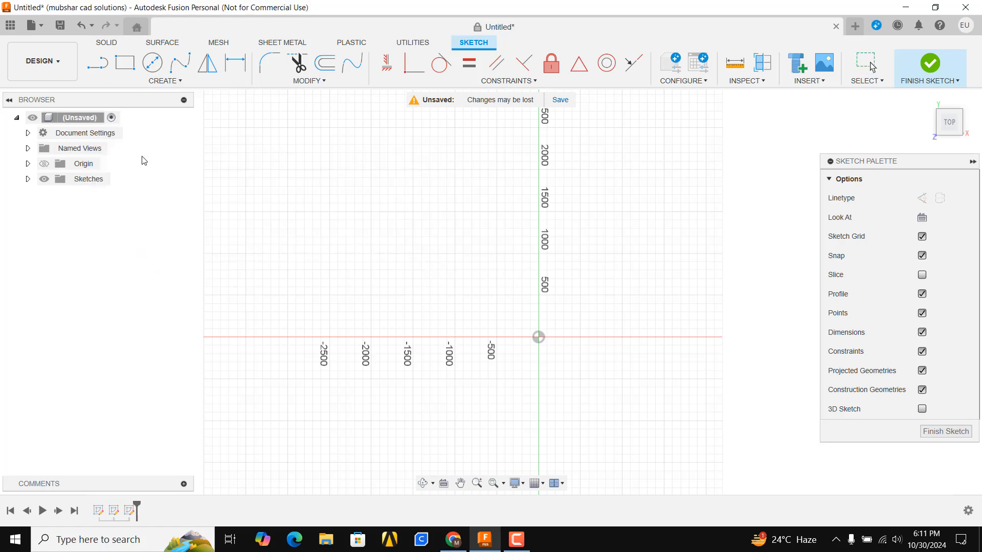
click(539, 338)
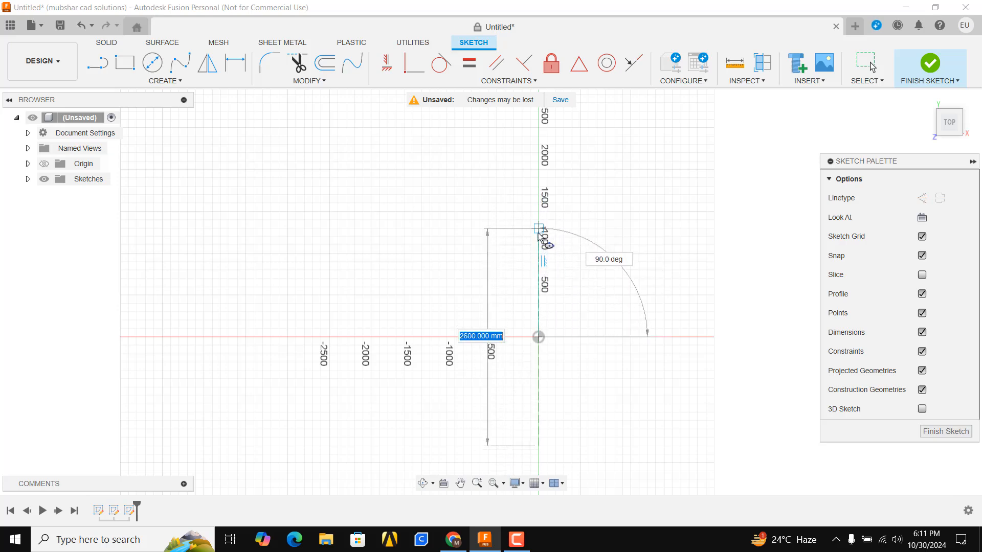
click(539, 260)
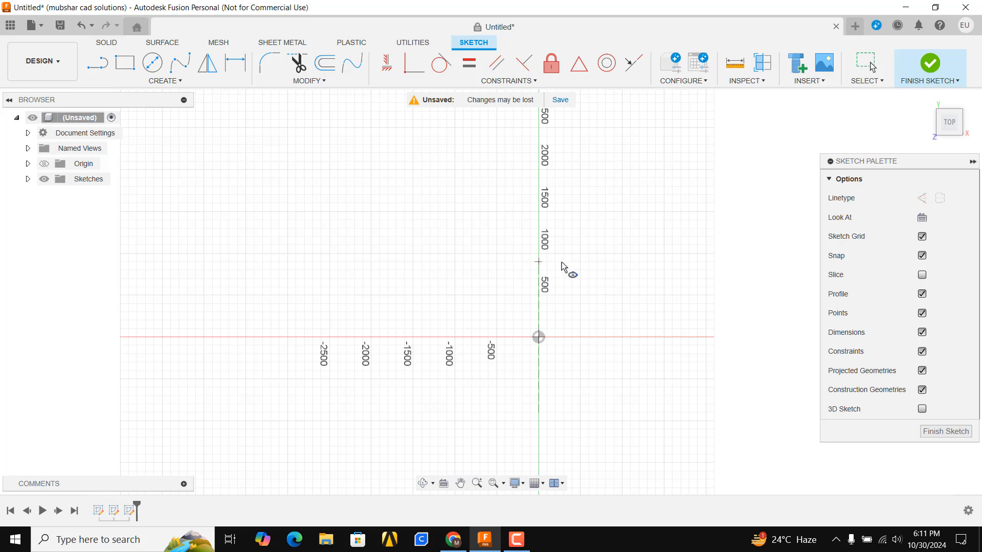
click(571, 311)
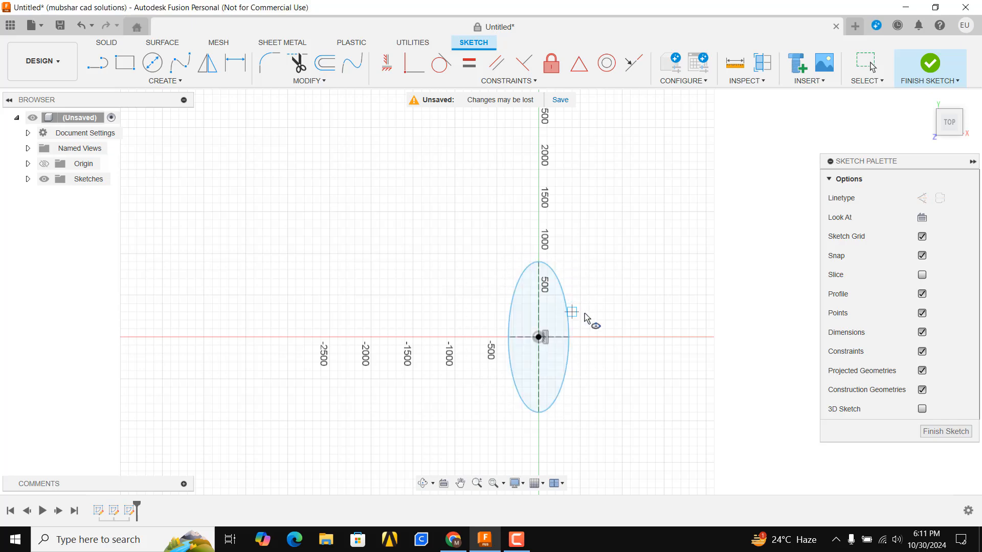
scroll(522, 281, up, 4)
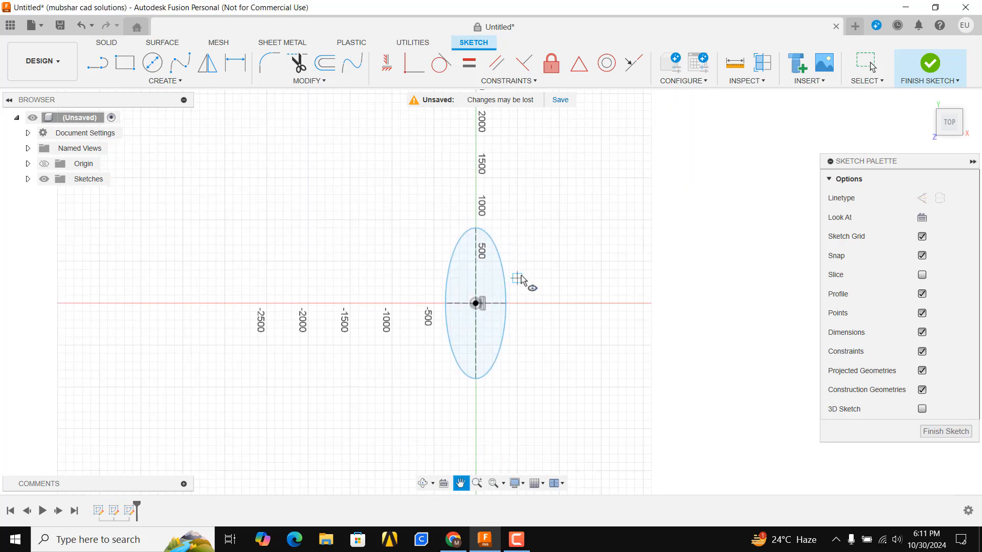
Dimension the ellipse's vertical axis to 500 mm and its horizontal axis to 200 mm.
click(244, 70)
click(440, 203)
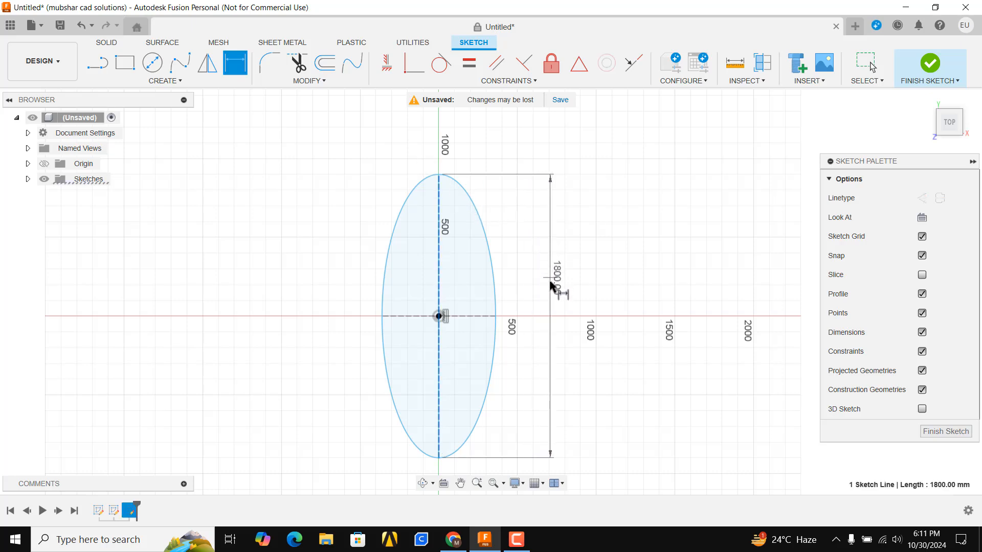
click(553, 285)
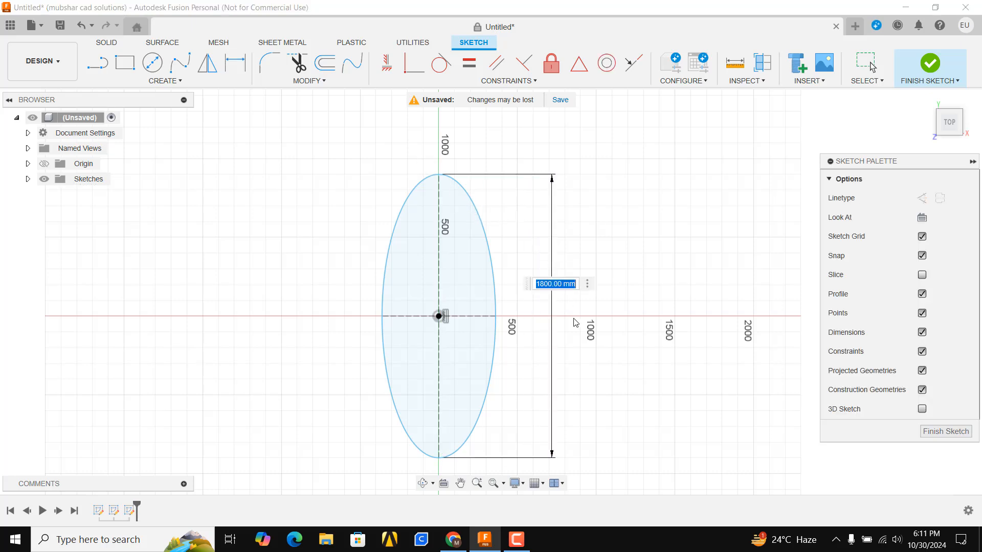
key(Return)
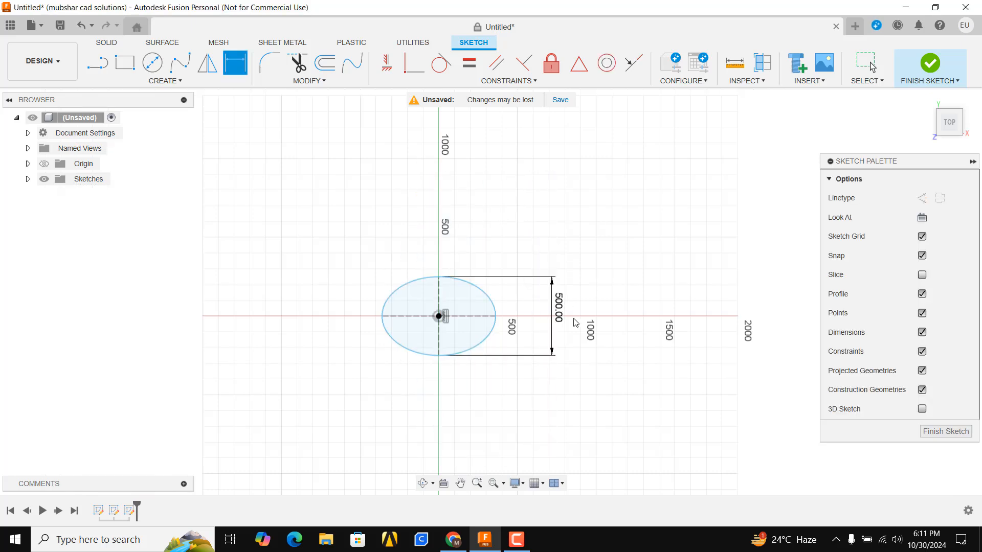
click(399, 318)
click(487, 245)
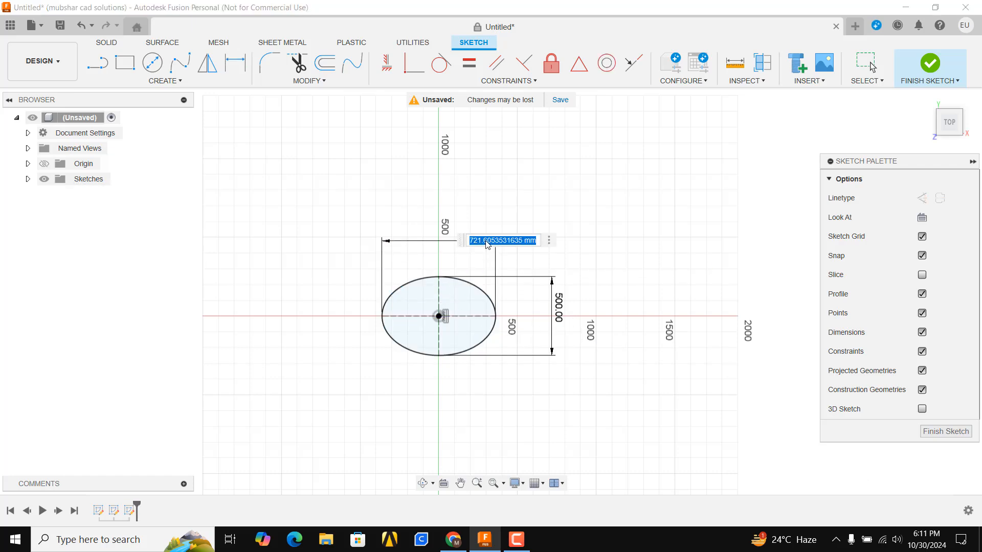
text(200)
key(Return)
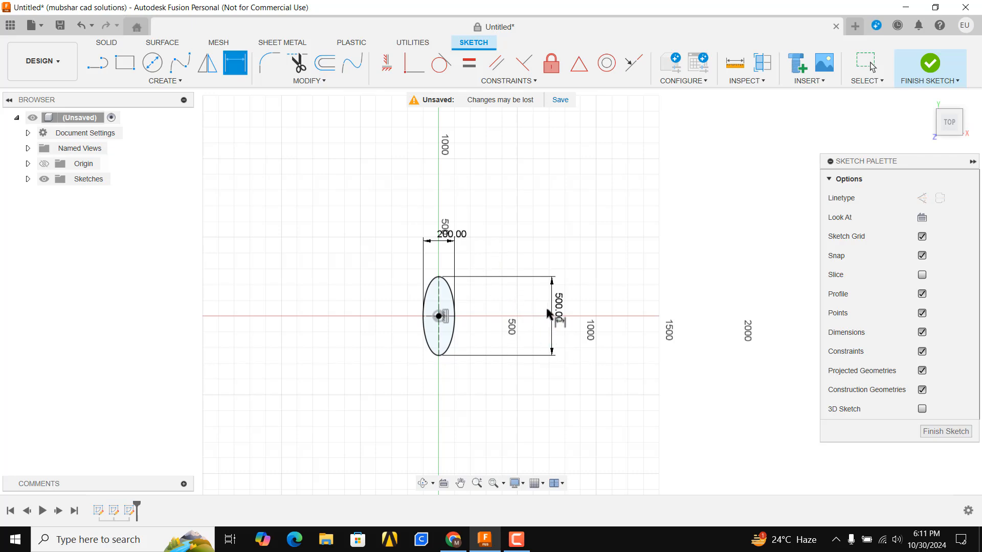
scroll(453, 247, up, 3)
key(Escape)
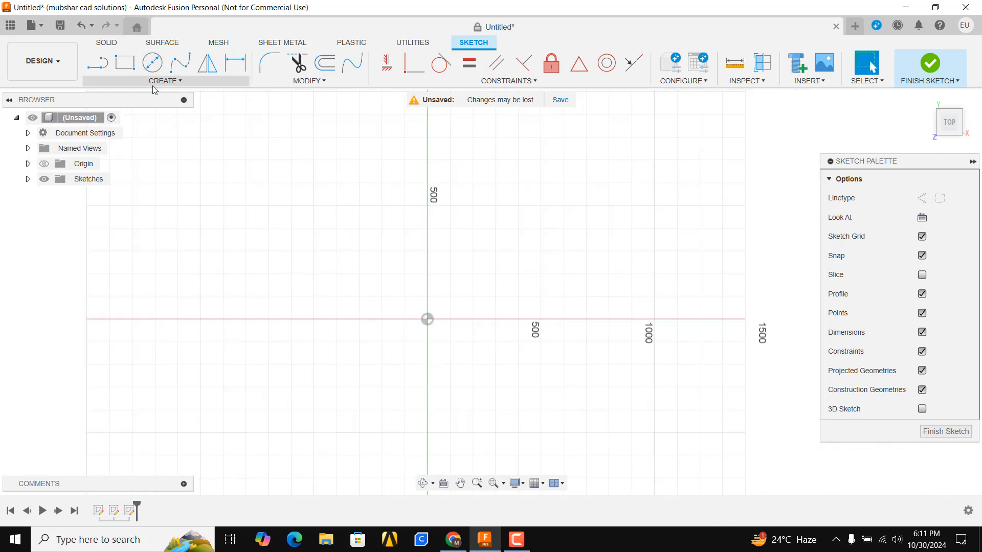
Draw a center to center slot along the horizontal axis, starting about 700 mm left of the origin, with 1000 mm between its arc centres.
click(165, 81)
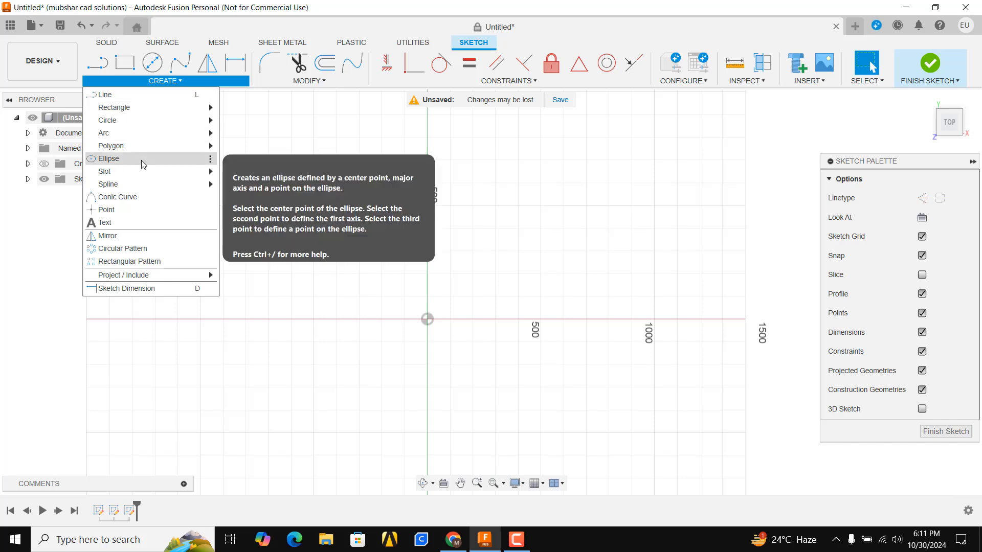
mouse_move(147, 177)
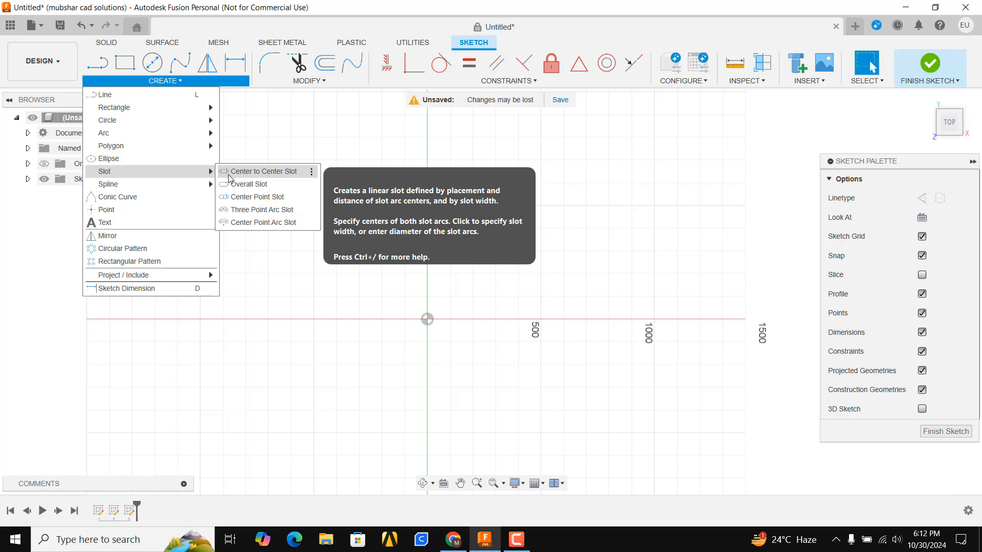
click(255, 171)
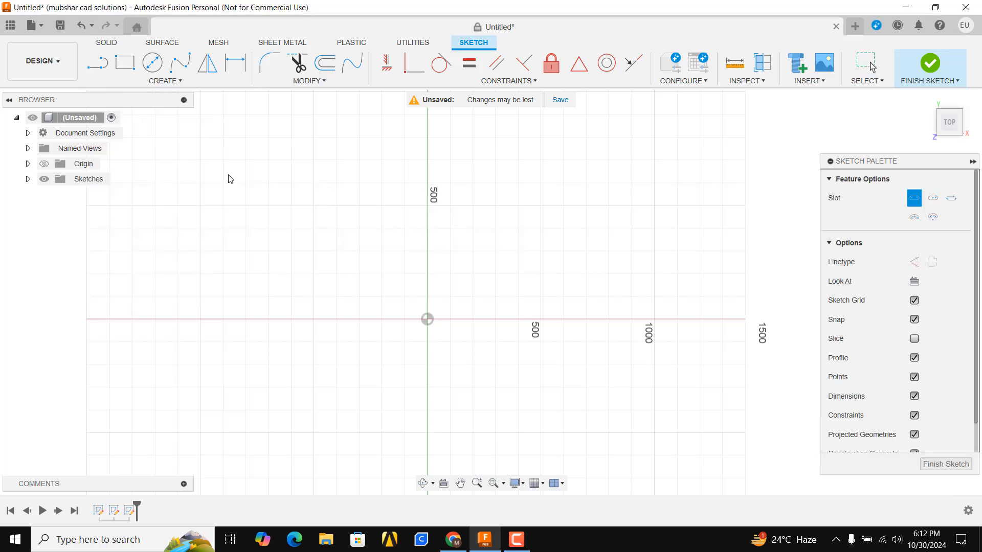
click(268, 319)
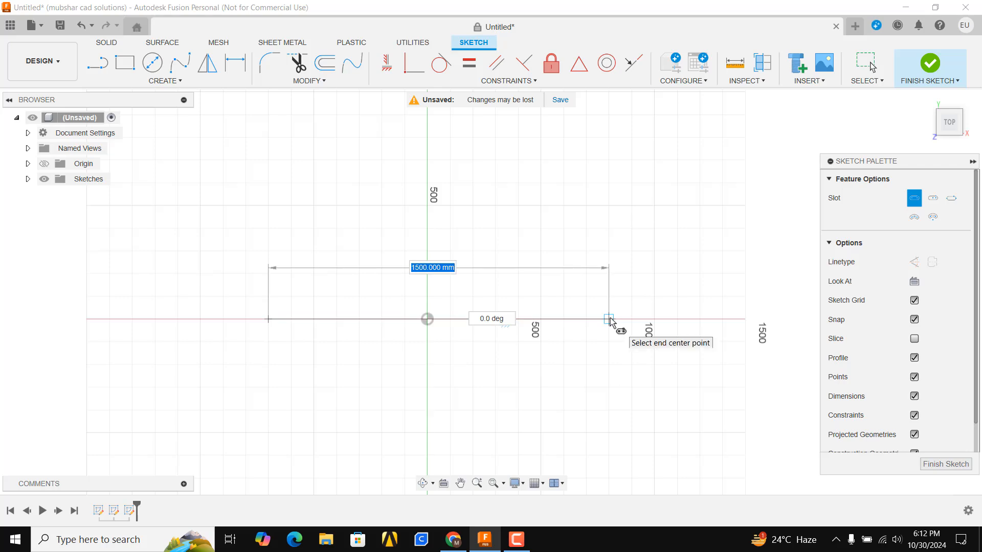
text(100)
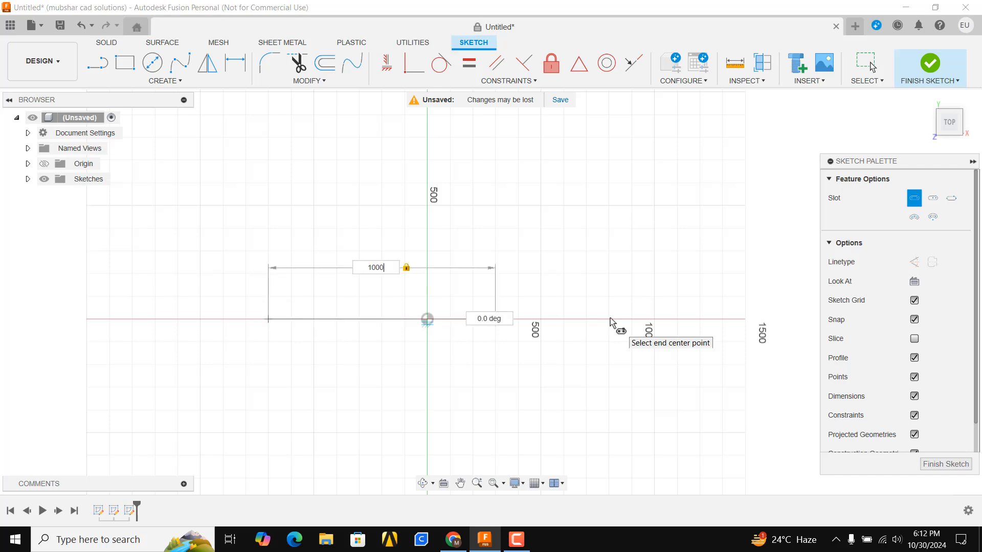
key(Return)
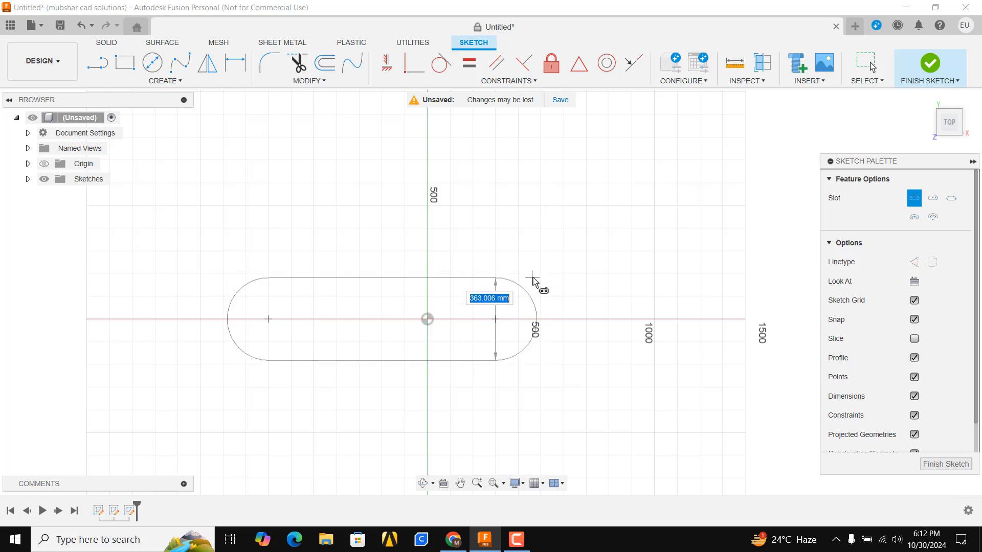
click(532, 273)
scroll(482, 240, down, 3)
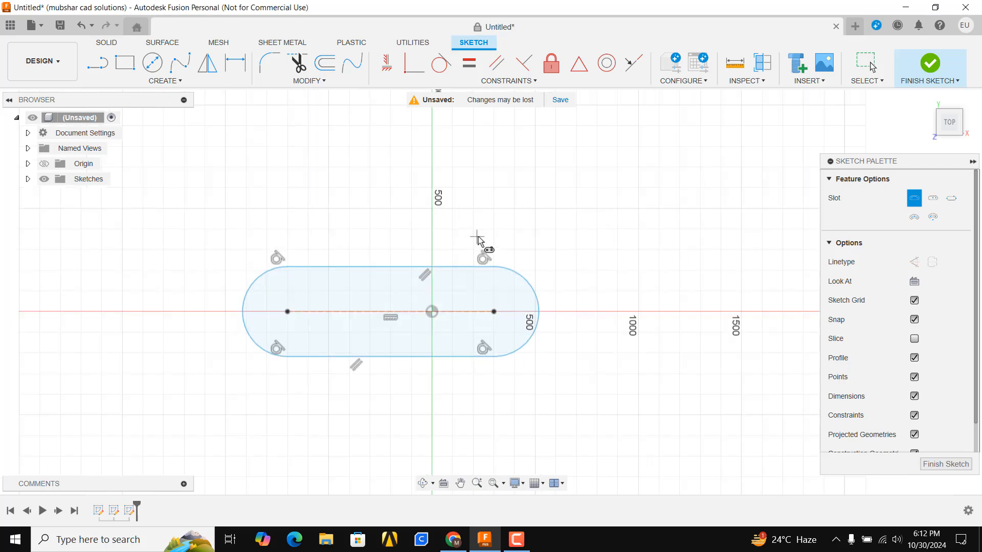
middle_drag(546, 227, 467, 237)
scroll(466, 237, up, 2)
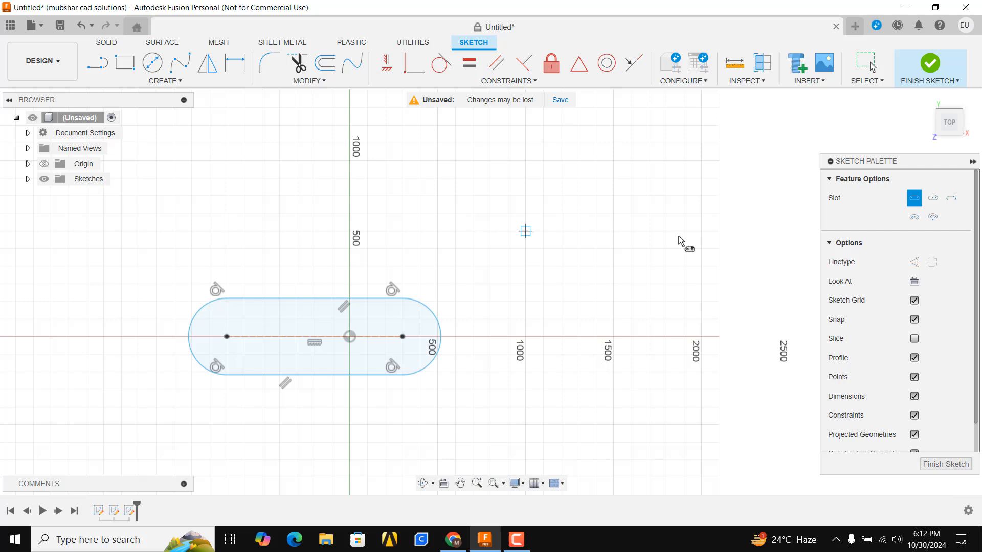
Draw a horizontal center point slot centred 2000 mm right of the origin, 800 mm from centre to arc centre and about 550 mm wide.
click(931, 203)
scroll(478, 317, down, 2)
middle_drag(471, 315, 340, 327)
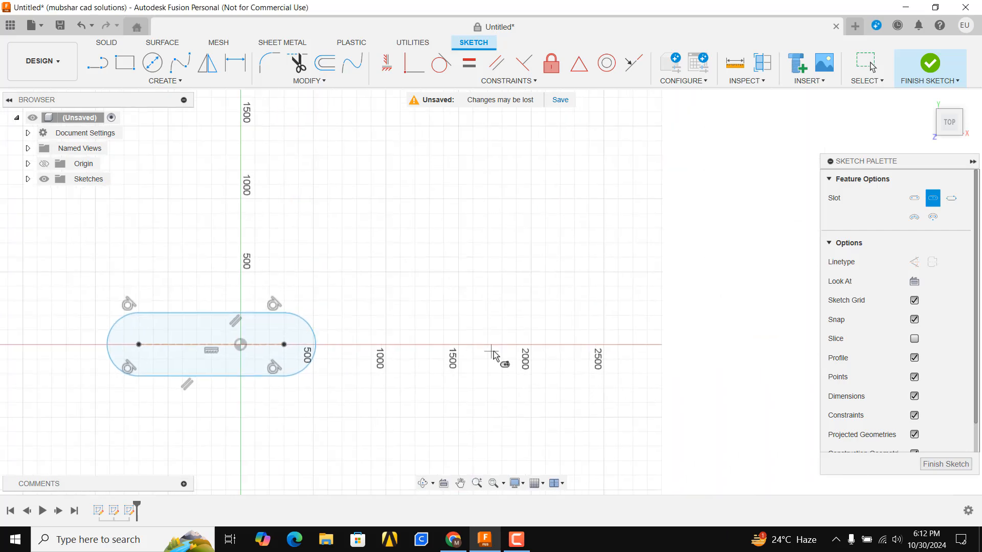
click(531, 345)
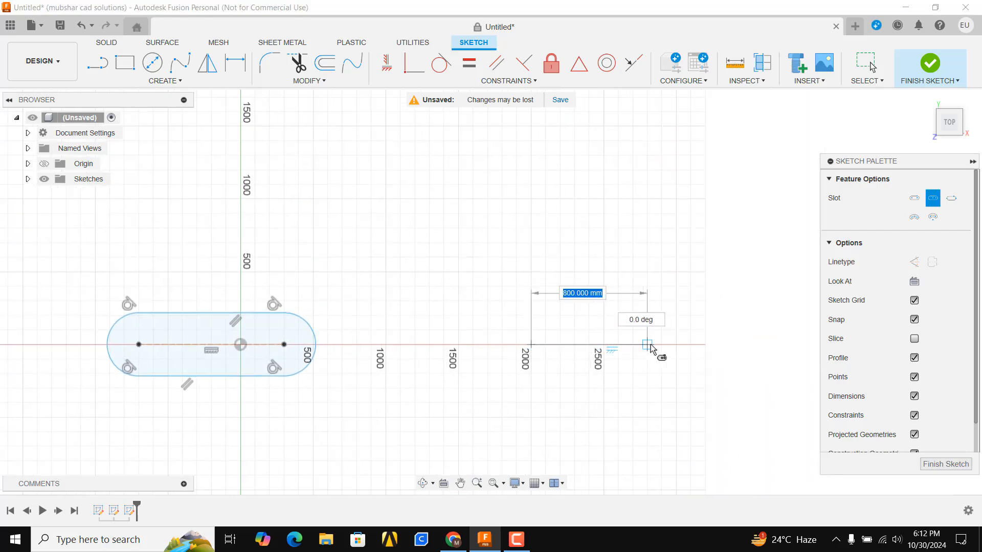
click(648, 345)
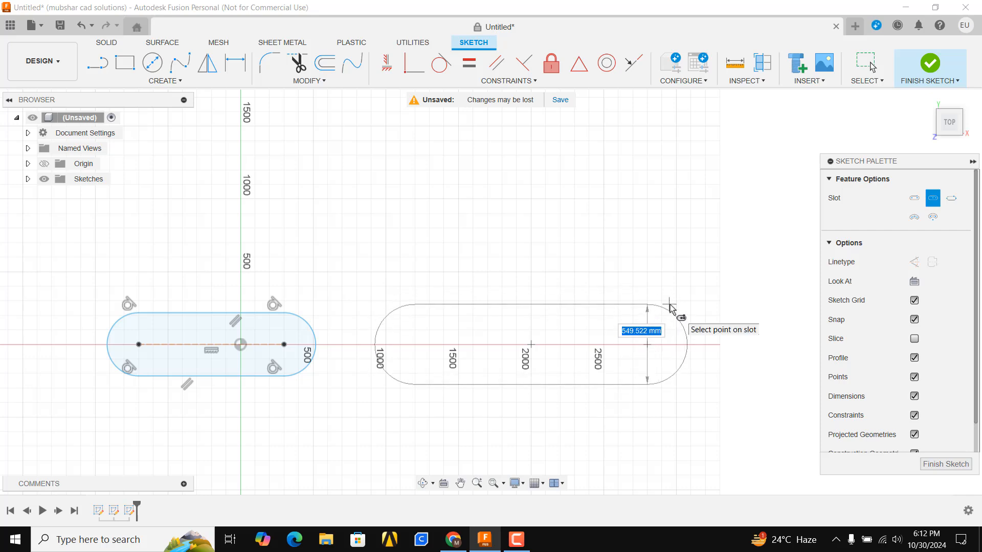
click(670, 305)
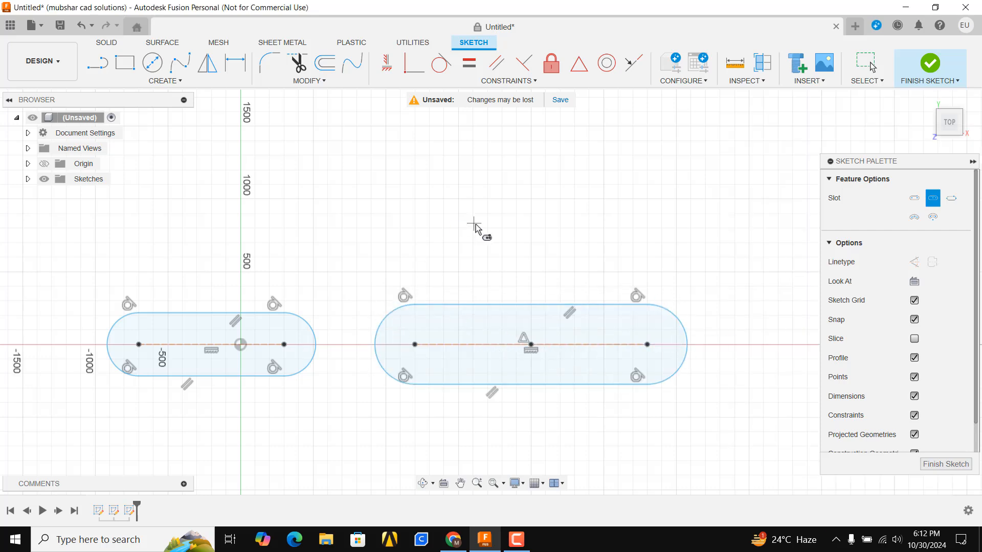
Examine how the center point slot is laid out about its centre point, arc centres and outer end.
scroll(476, 226, up, 3)
scroll(481, 230, down, 4)
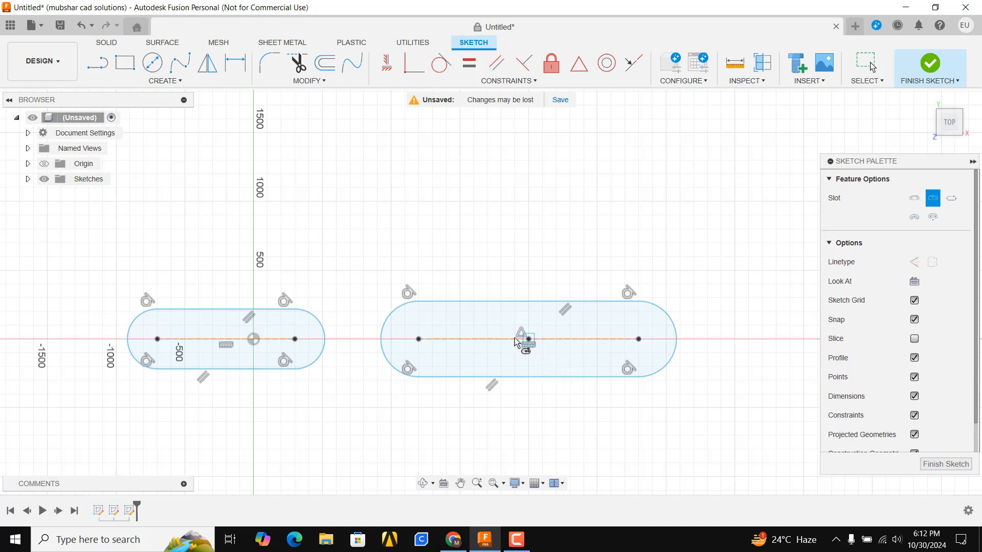
scroll(461, 243, down, 4)
middle_drag(459, 251, 467, 381)
scroll(476, 379, up, 3)
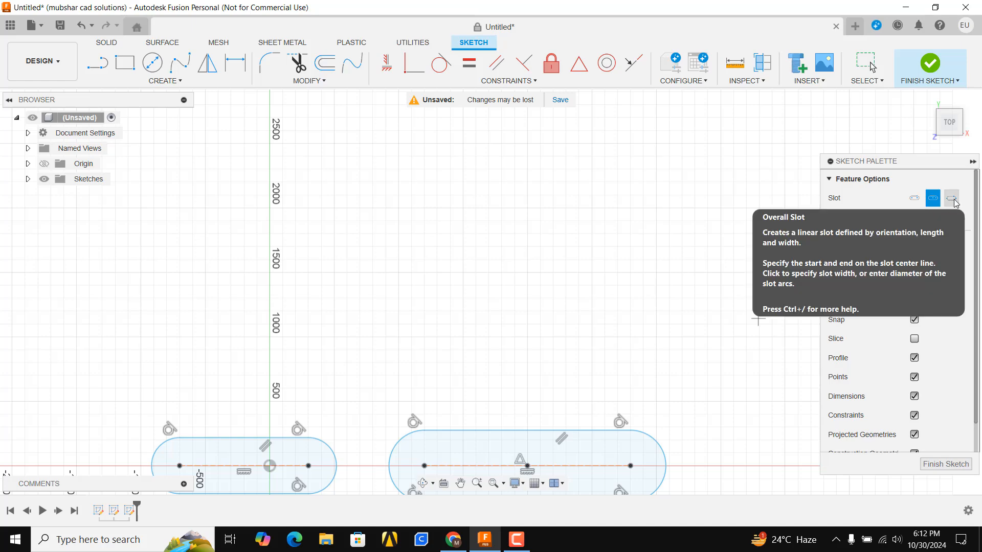
scroll(423, 395, down, 6)
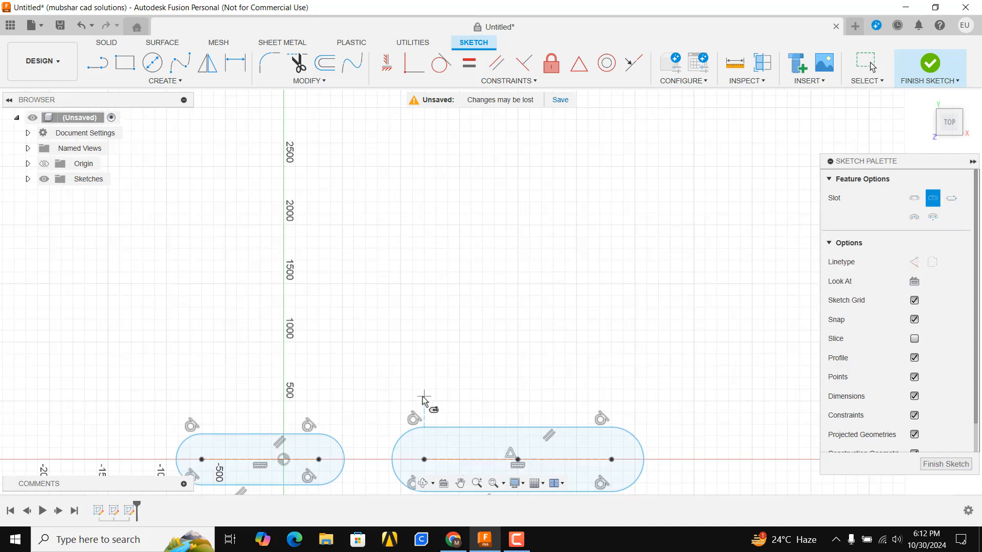
drag(422, 396, 434, 285)
middle_drag(423, 396, 430, 283)
scroll(423, 345, up, 3)
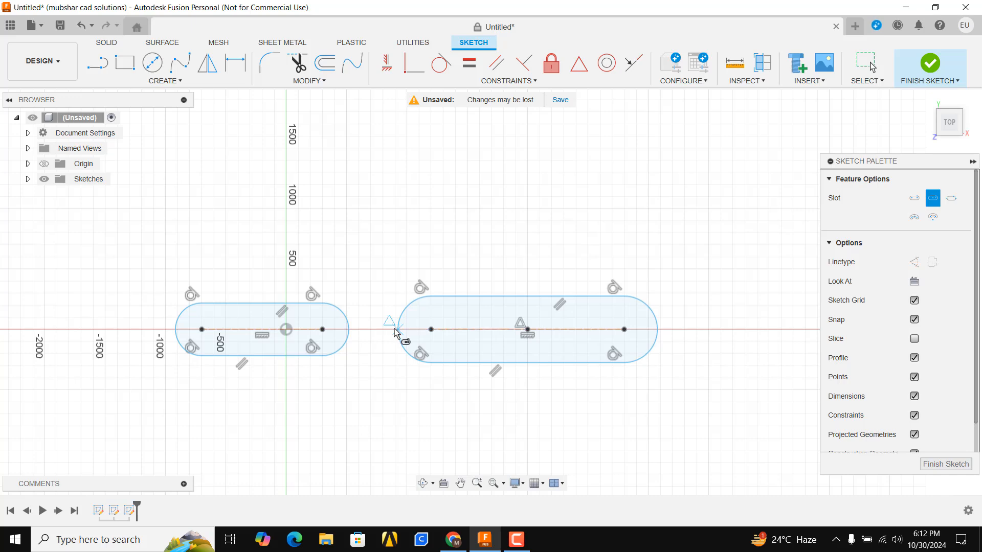
Draw a horizontal overall slot 2500 mm long above the other slots, starting about 500 mm right of and 1500 mm above the origin.
middle_drag(576, 269, 565, 413)
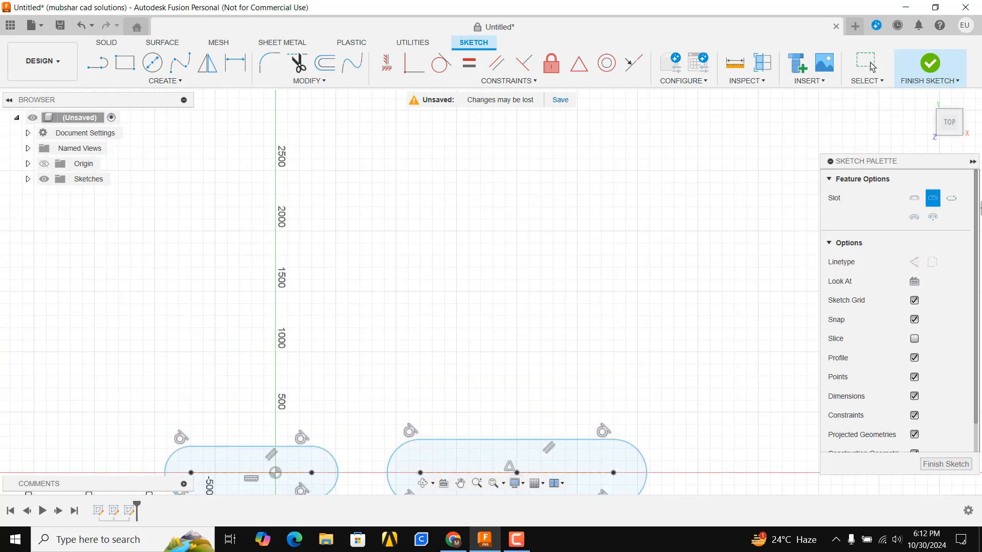
click(951, 199)
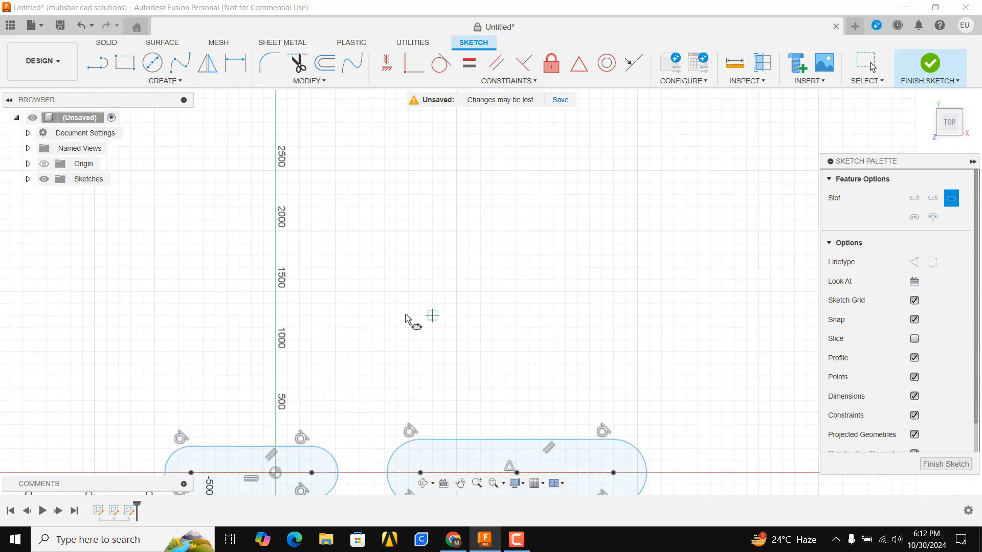
click(335, 292)
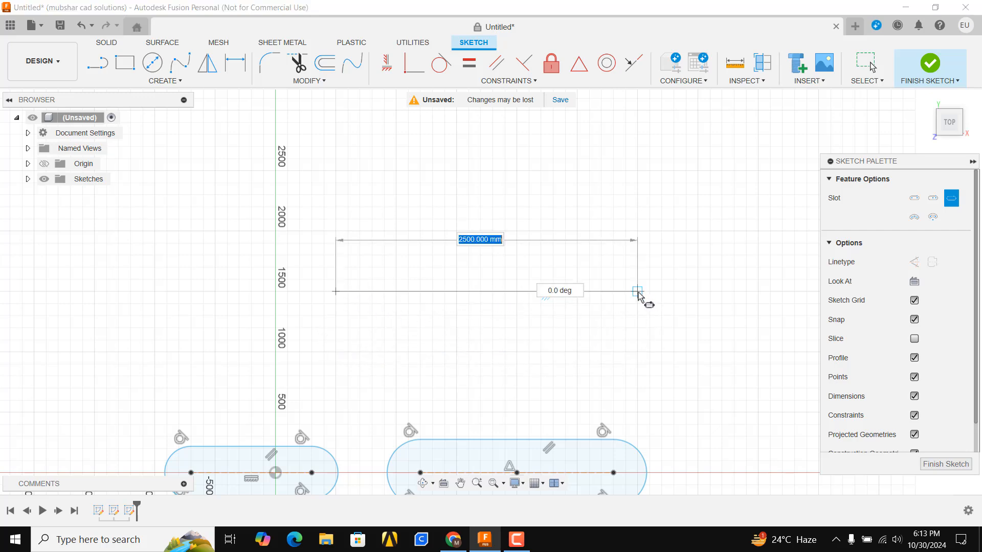
click(637, 292)
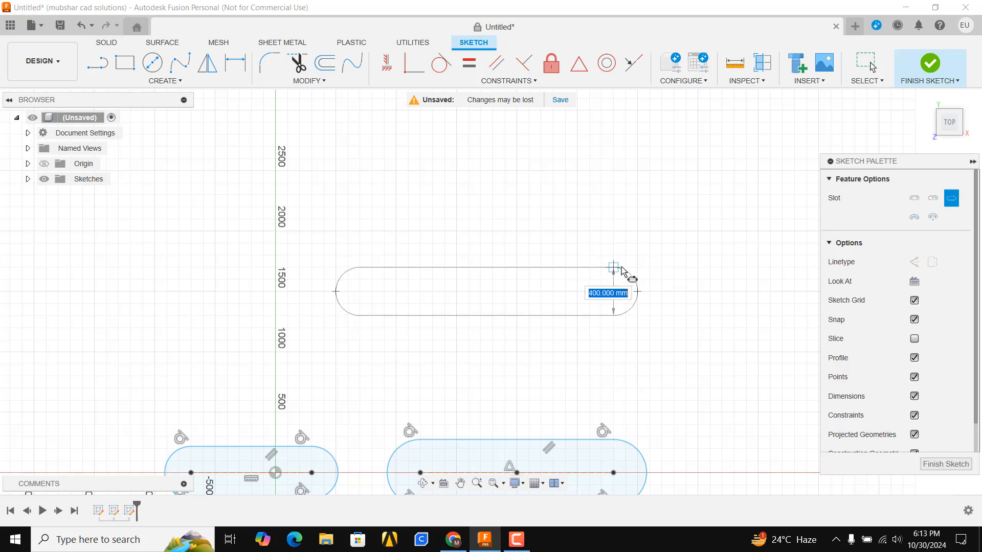
click(541, 251)
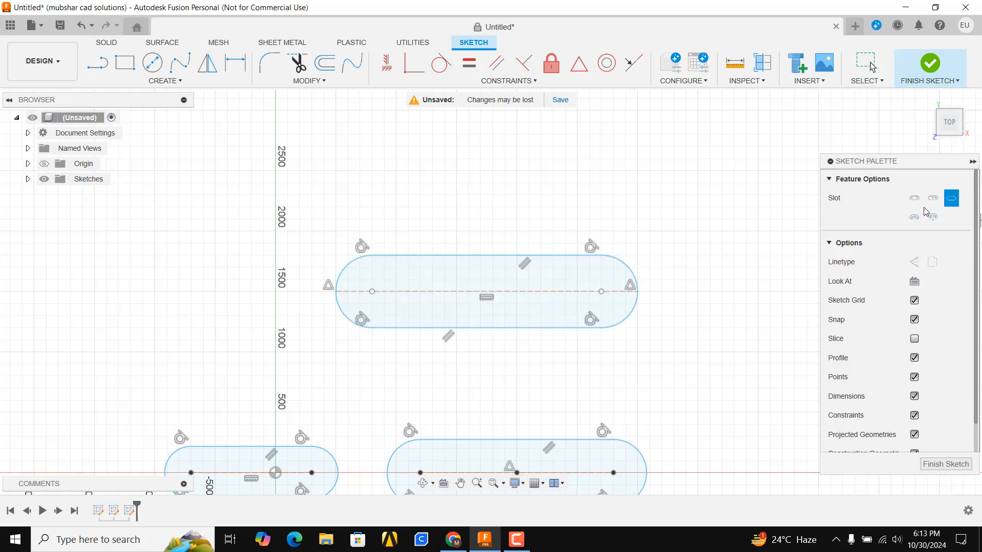
scroll(444, 291, up, 2)
scroll(450, 292, down, 5)
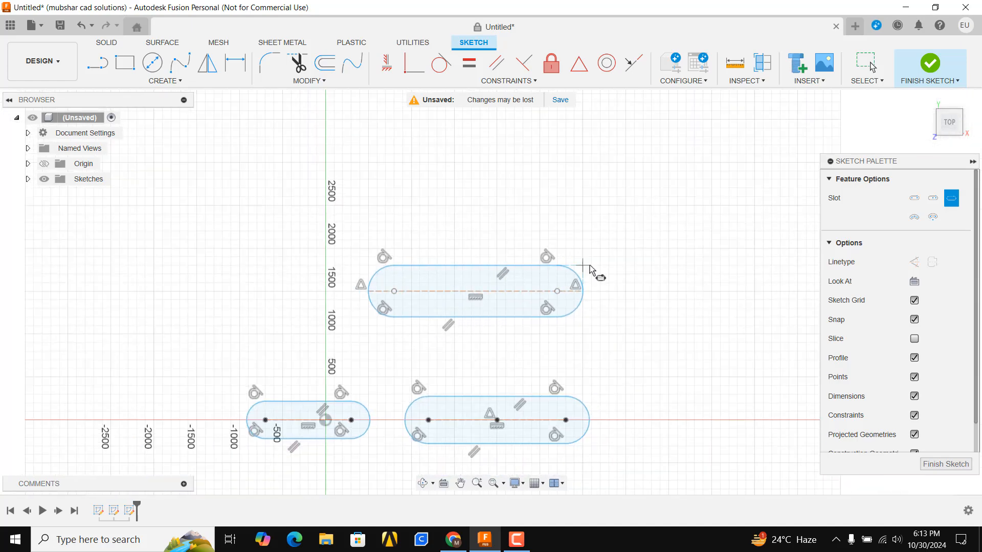
scroll(563, 307, up, 4)
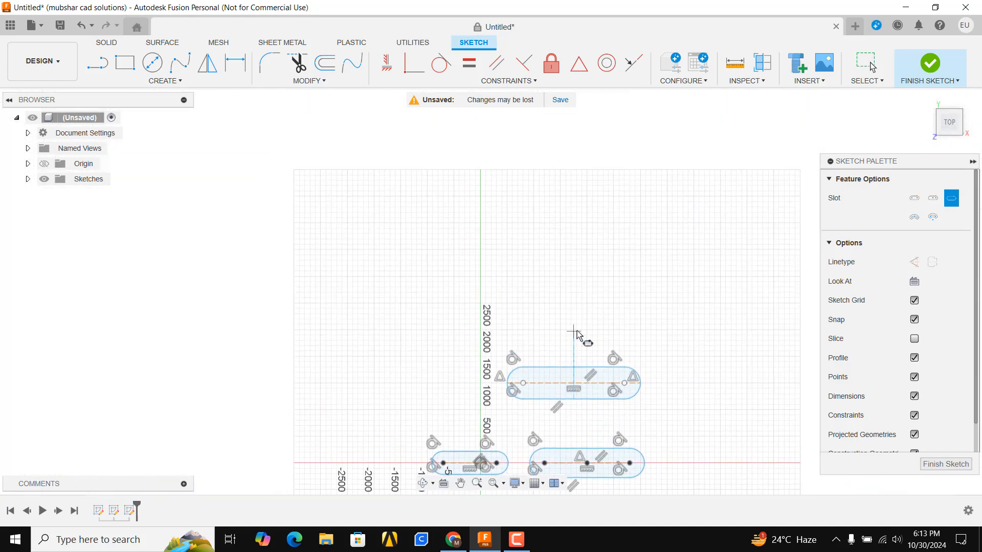
Draw a three point arc slot above the overall slot, bulging upward, with arc centres about 2200 mm apart and about 480 mm wide.
click(915, 217)
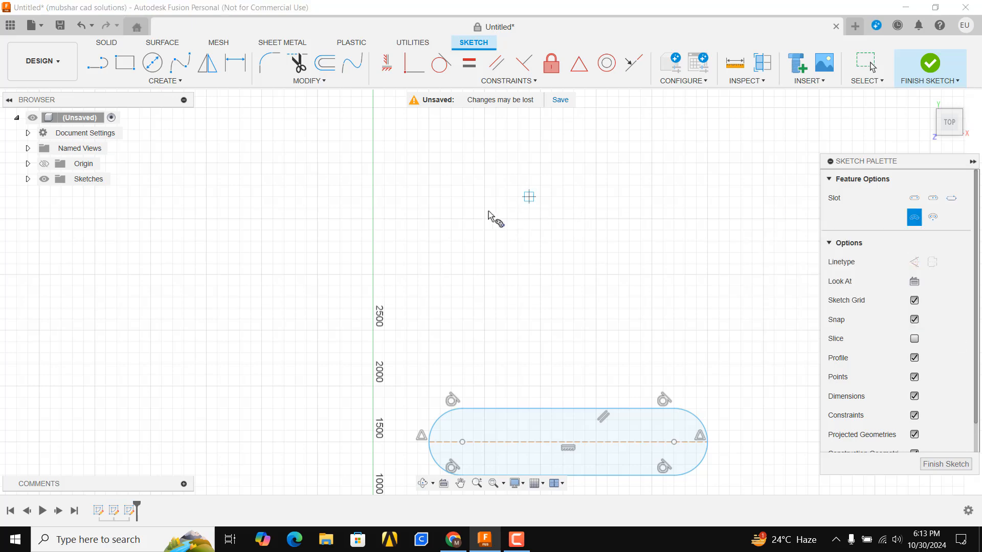
click(350, 275)
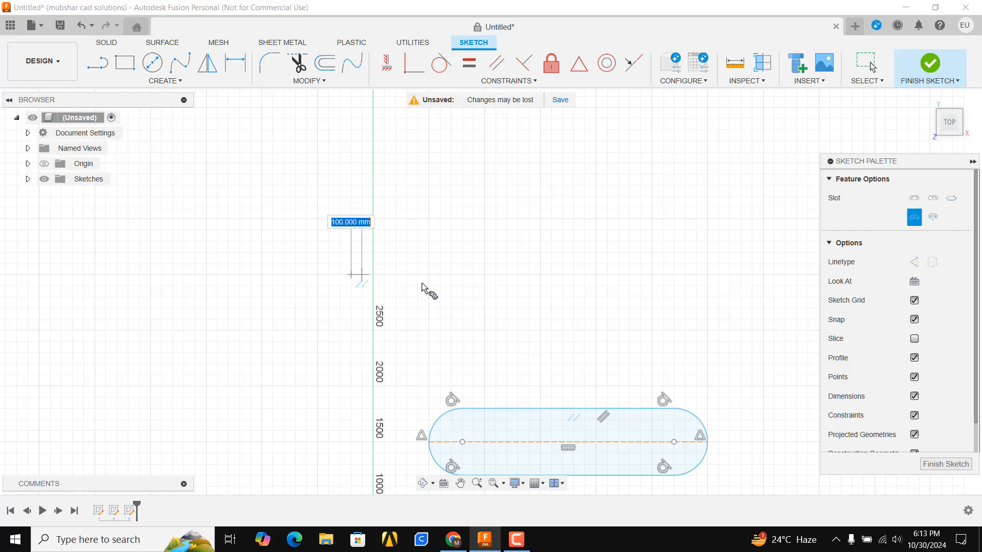
click(596, 275)
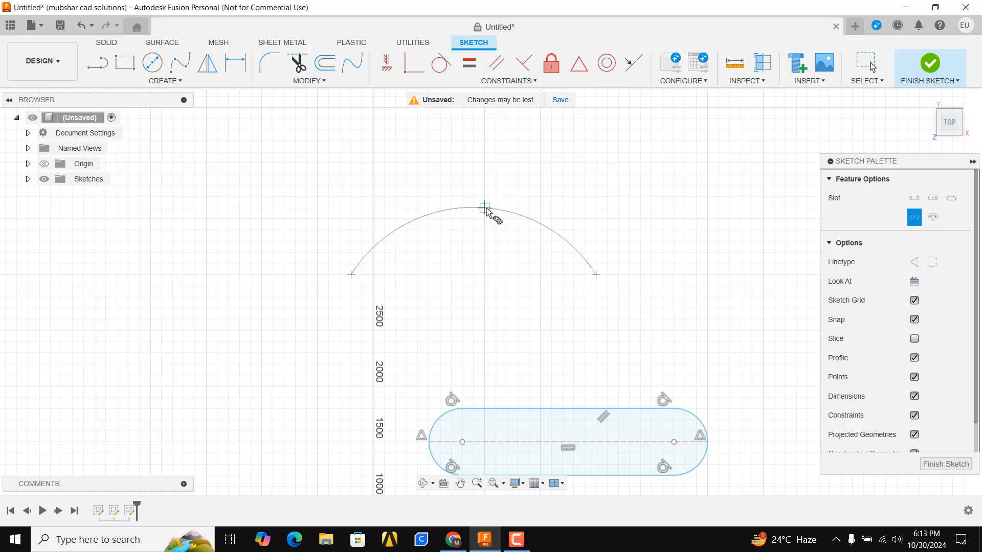
click(485, 208)
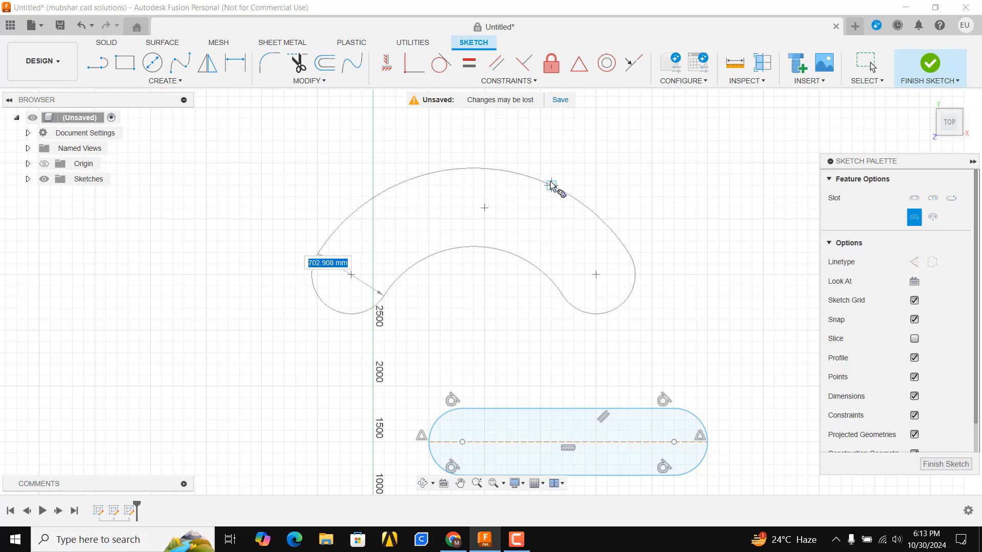
click(532, 193)
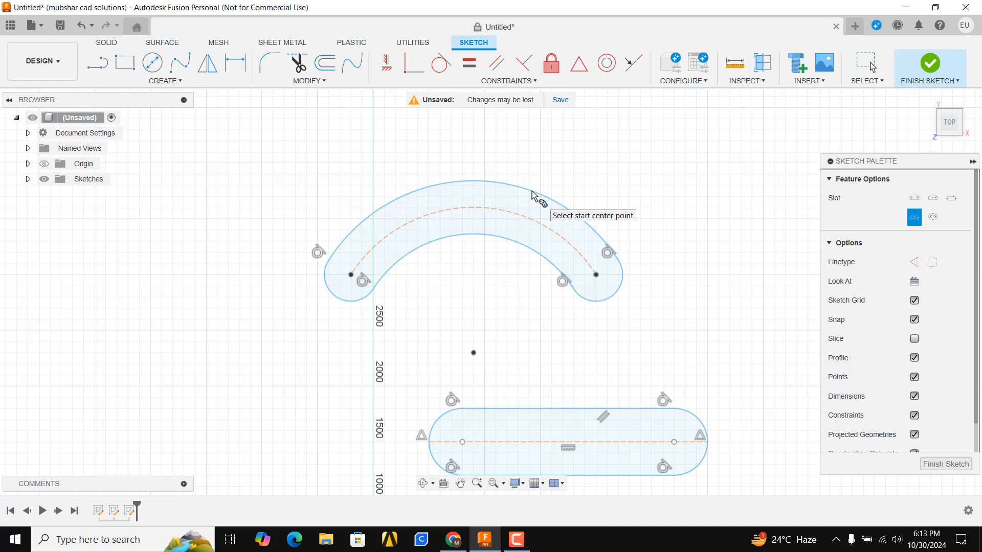
Draw a 45° center point arc slot on the horizontal axis beyond the center point slot, about 1600 mm in radius and 250 mm wide.
scroll(482, 296, down, 3)
middle_drag(648, 292, 489, 299)
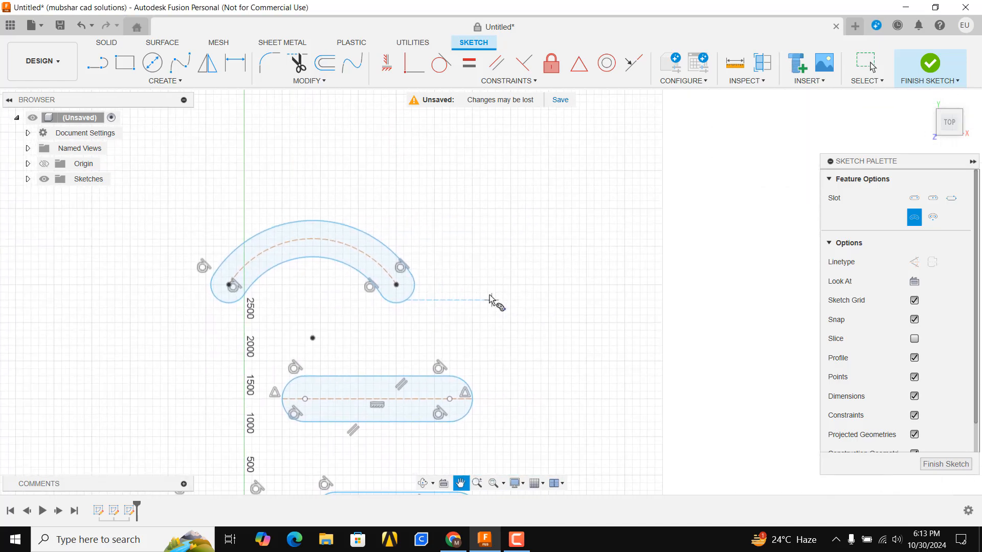
scroll(556, 298, up, 2)
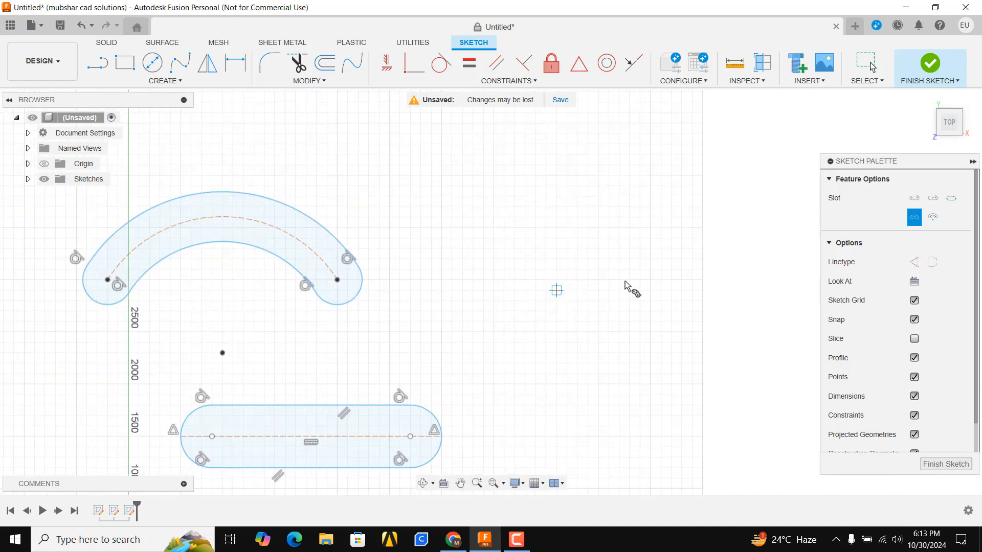
click(933, 217)
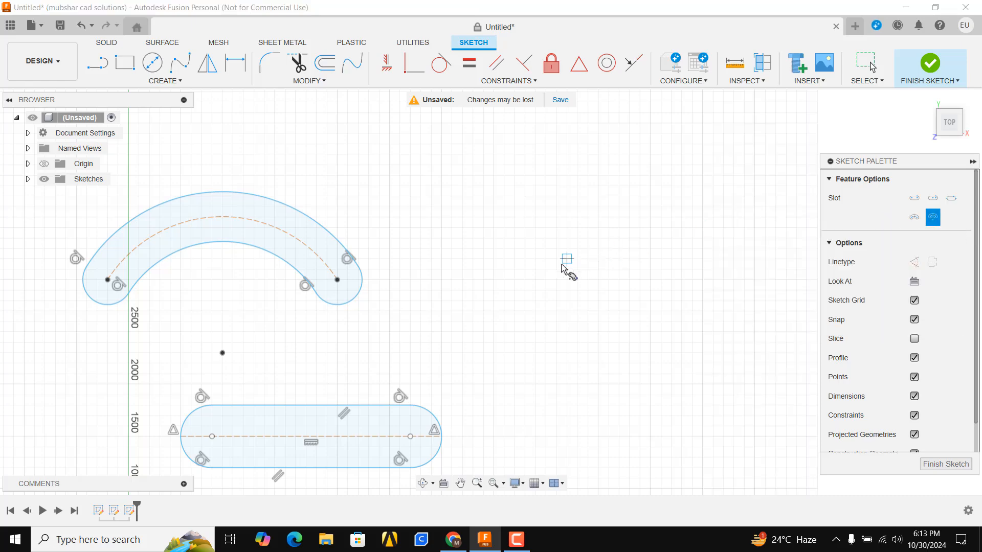
scroll(443, 388, down, 1)
middle_drag(437, 282, 427, 115)
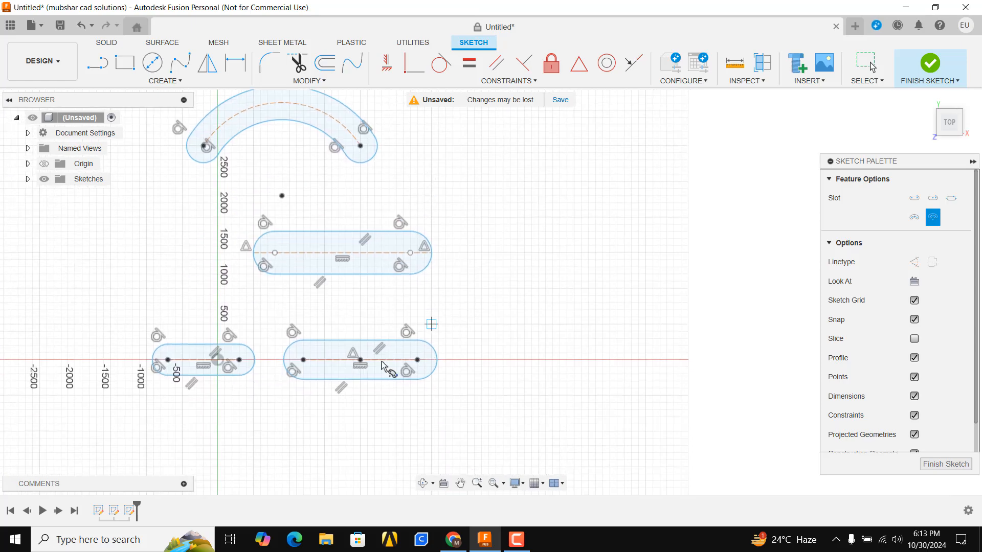
scroll(458, 353, up, 5)
middle_drag(483, 363, 289, 261)
scroll(289, 261, down, 1)
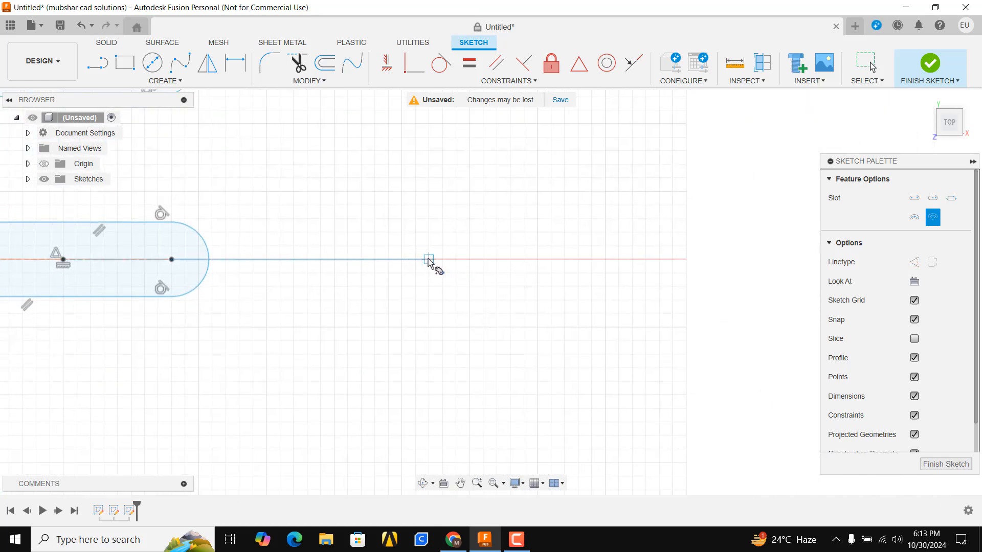
click(429, 260)
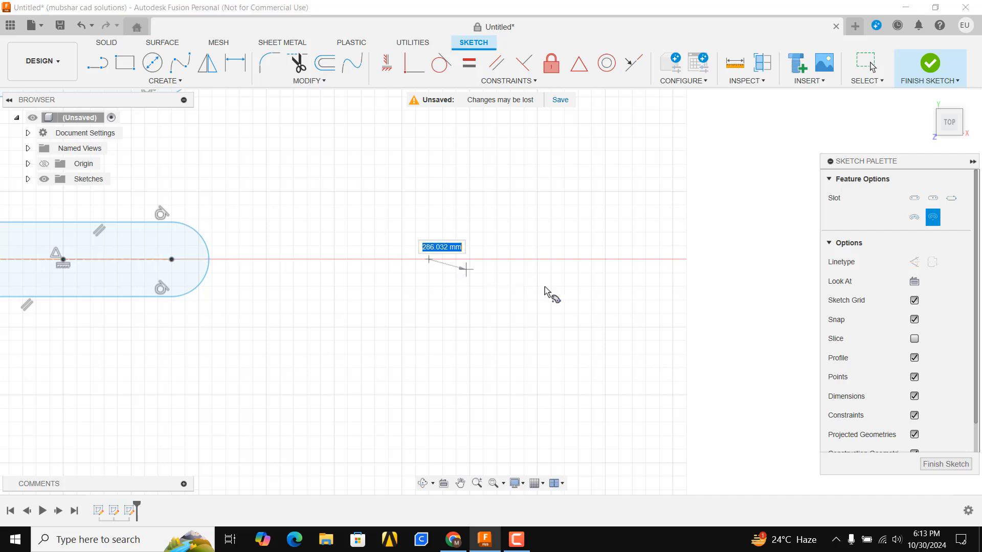
click(645, 259)
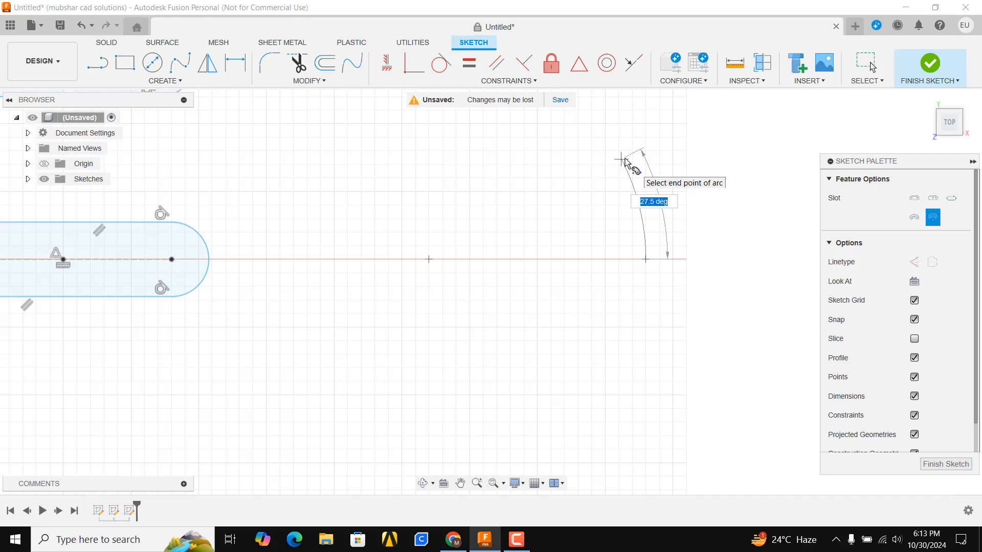
text(45)
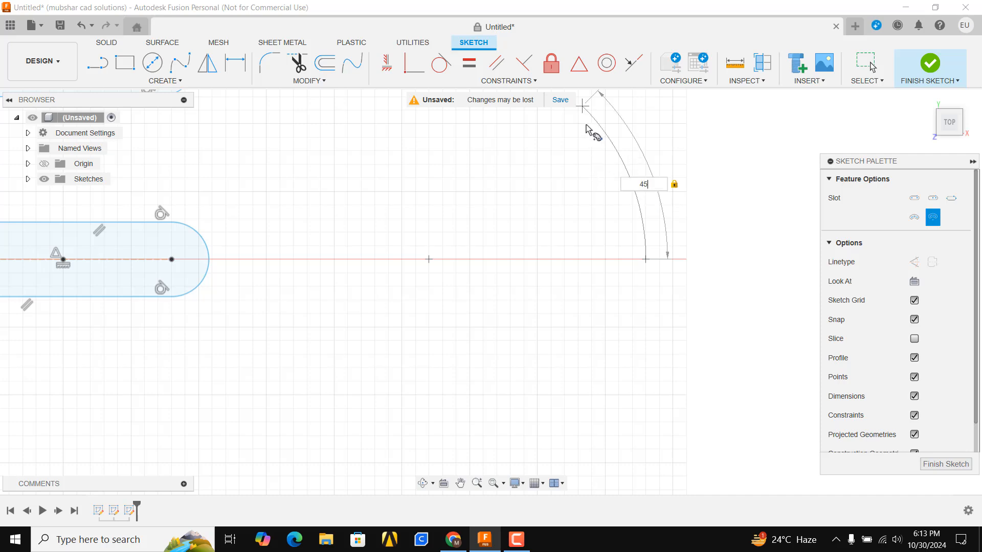
key(Return)
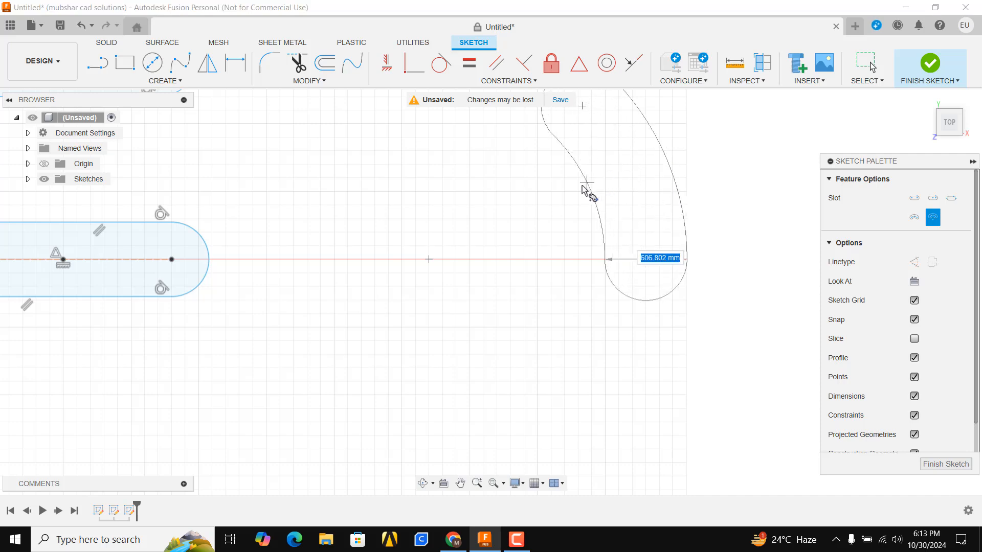
click(612, 182)
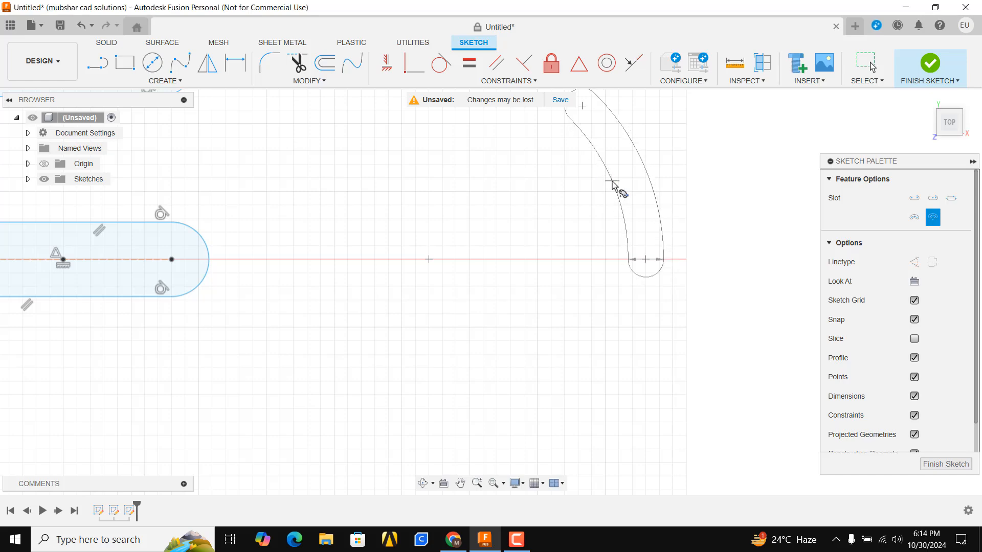
Draw an S-shaped fit point spline through five points, starting about 2000 mm left of the origin and ending about 8700 mm right of it.
scroll(470, 194, up, 1)
scroll(470, 193, down, 3)
click(164, 81)
mouse_move(179, 184)
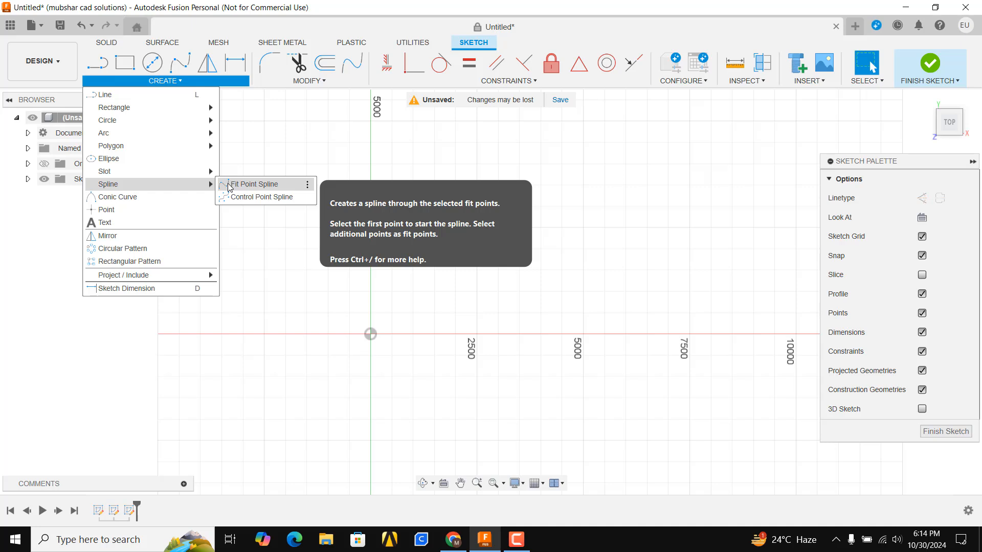
click(254, 184)
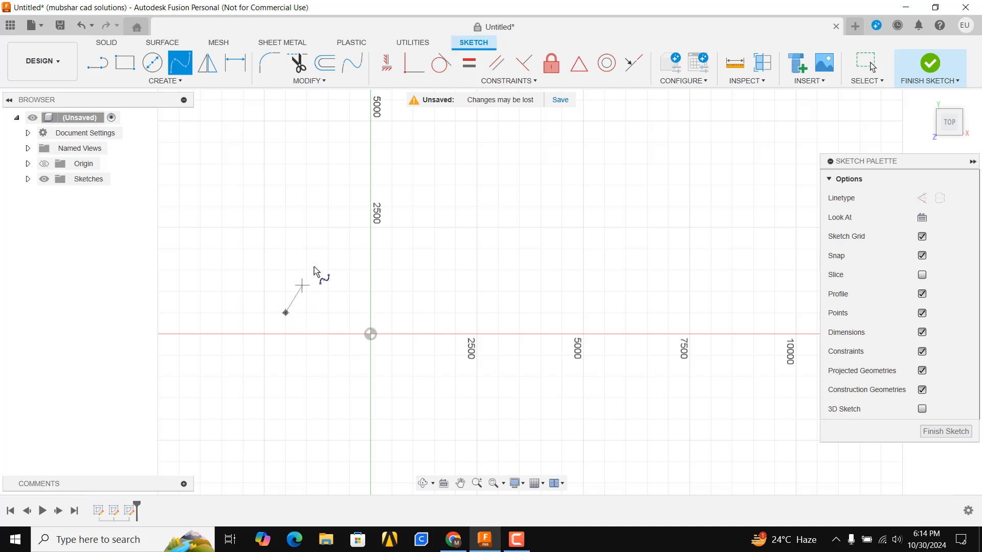
click(338, 205)
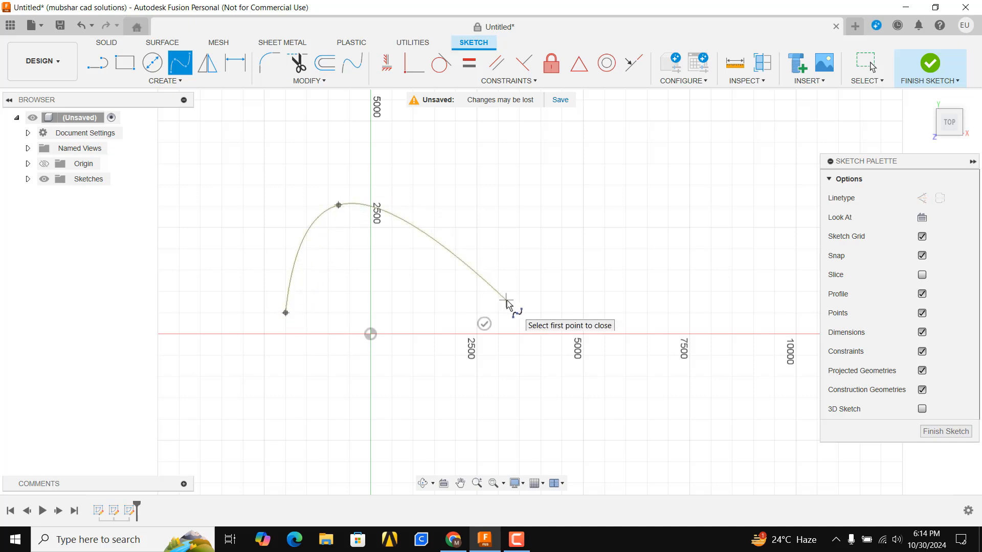
click(506, 300)
click(658, 350)
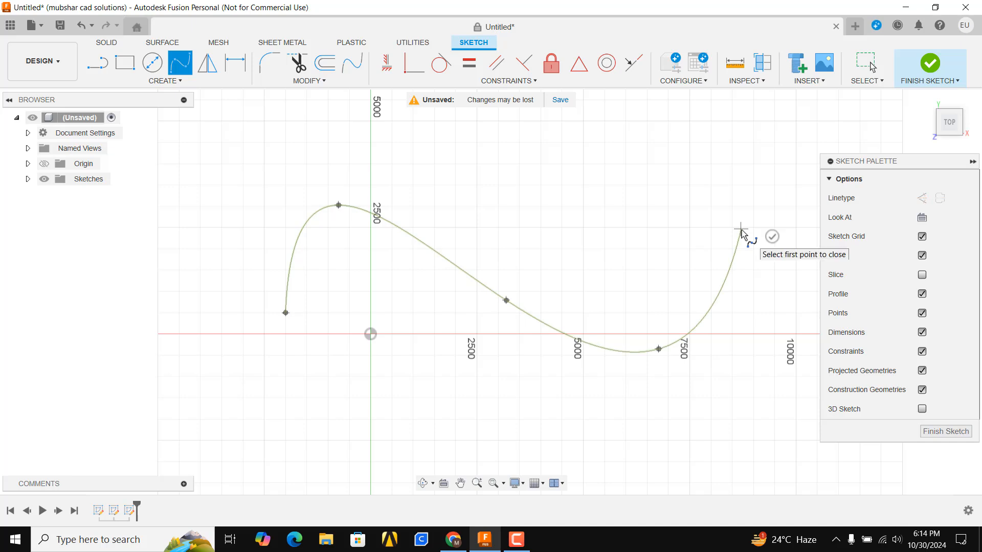
click(741, 230)
right_click(707, 231)
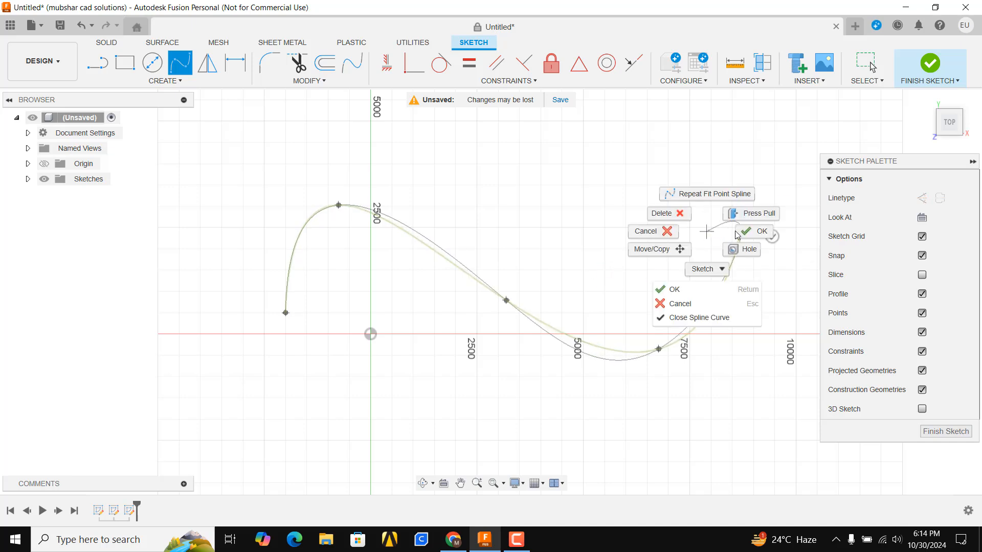
click(737, 235)
Rotate the tangent handle at the spline's right end to nearly horizontal and adjust the middle fit point's tangent handle.
scroll(647, 263, down, 2)
scroll(658, 241, up, 2)
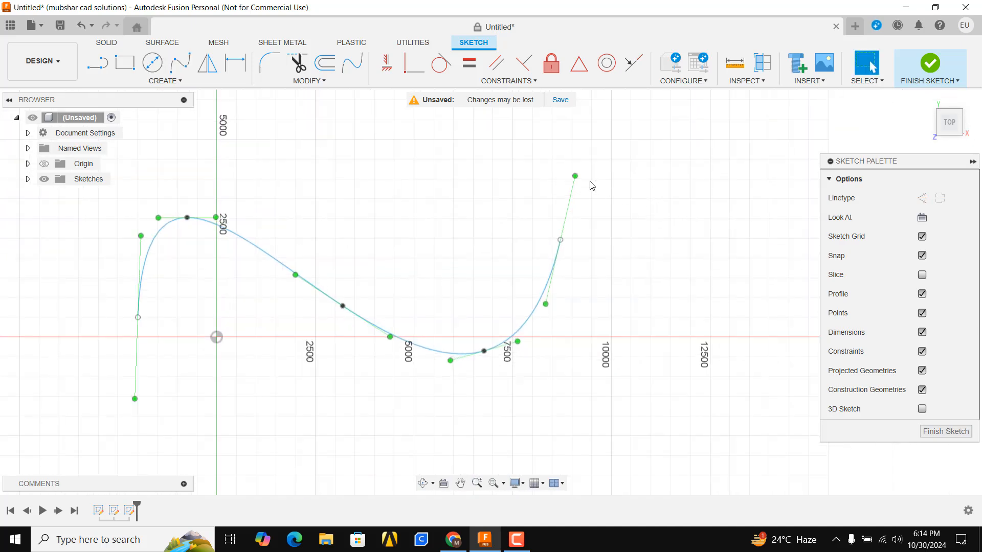
drag(573, 177, 620, 242)
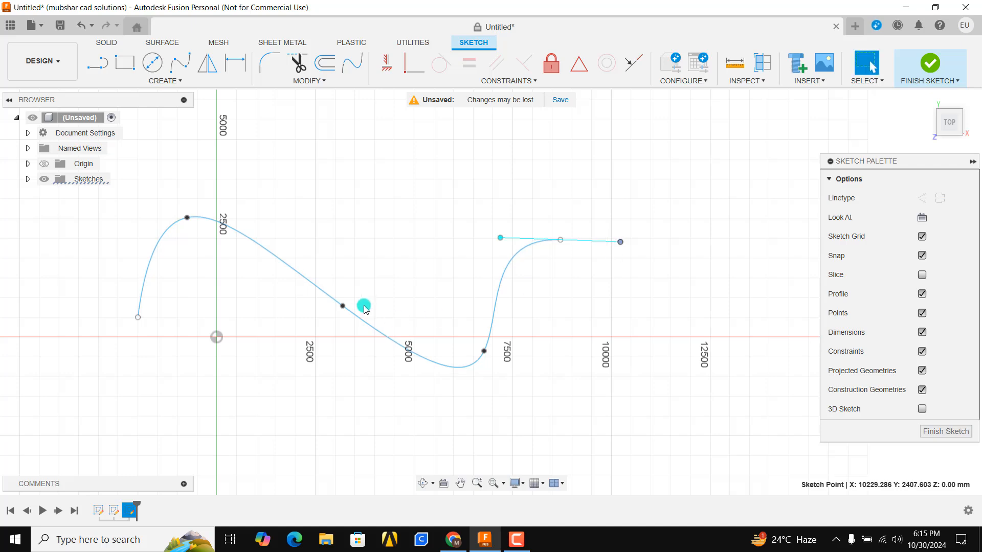
click(342, 308)
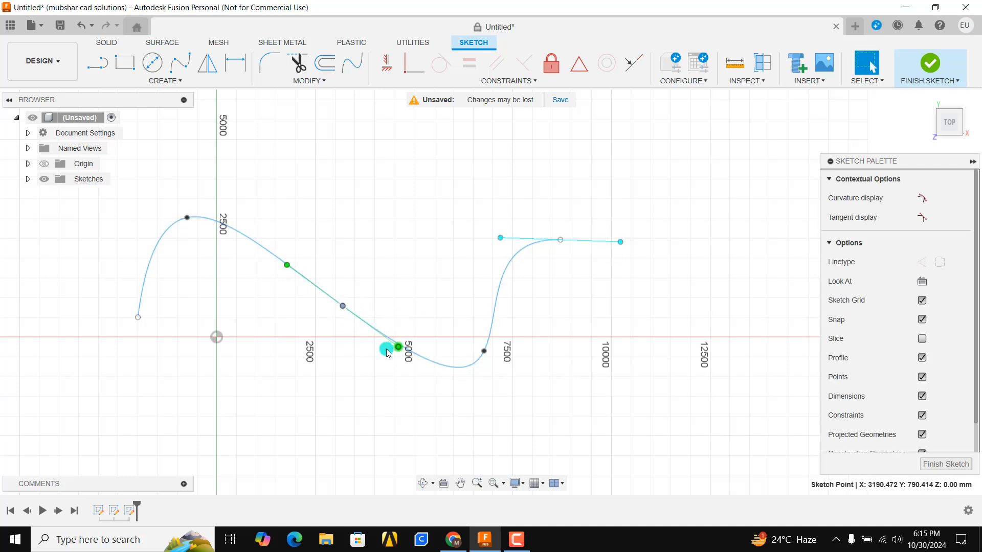
mouse_move(387, 351)
mouse_down()
mouse_move(333, 364)
mouse_move(378, 344)
mouse_move(357, 343)
mouse_move(384, 347)
mouse_up()
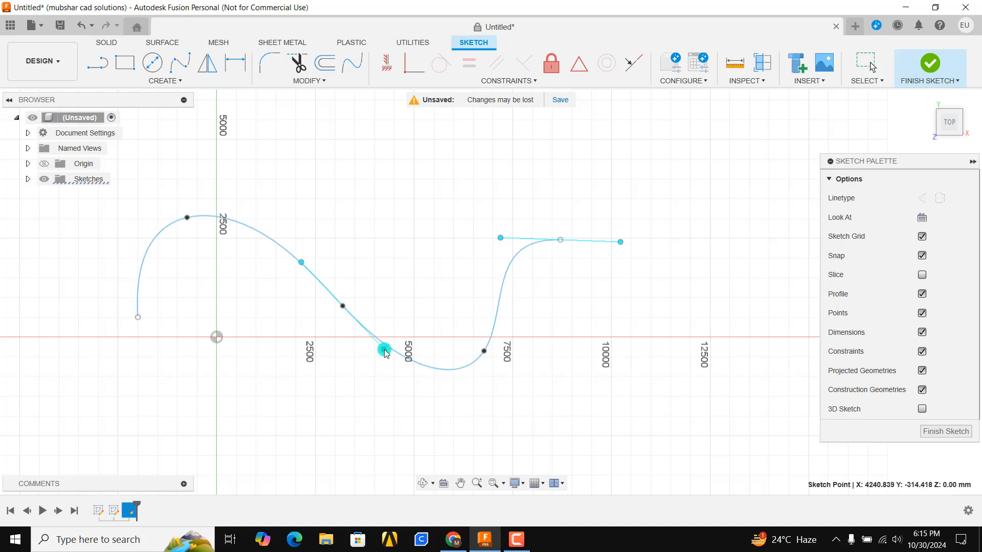
Reshape the spline by raising its second and fourth fit points and moving its end point farther right with the end tangent sloping downward.
click(186, 220)
scroll(517, 254, down, 1)
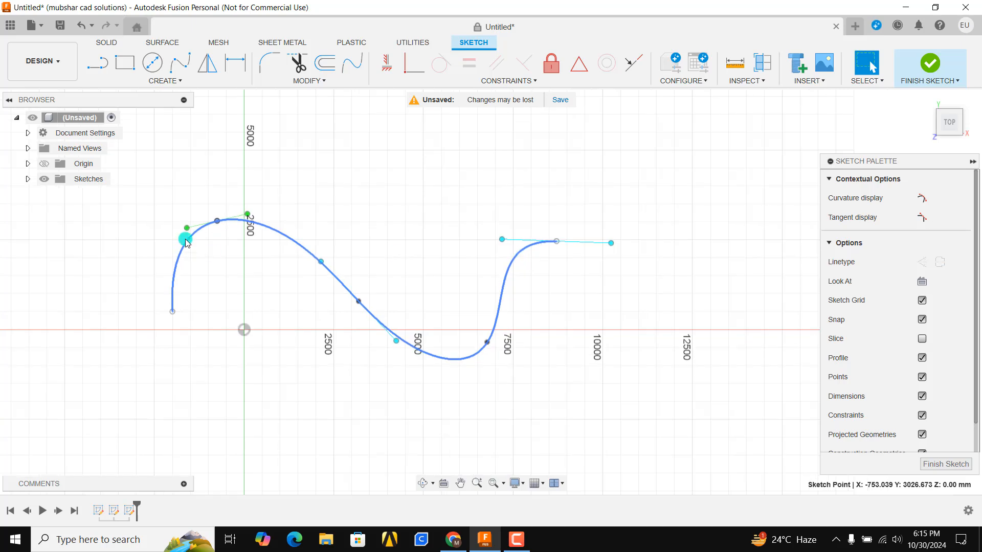
mouse_move(216, 220)
mouse_down()
mouse_move(225, 154)
mouse_move(235, 191)
mouse_move(210, 217)
mouse_up()
drag(486, 340, 470, 257)
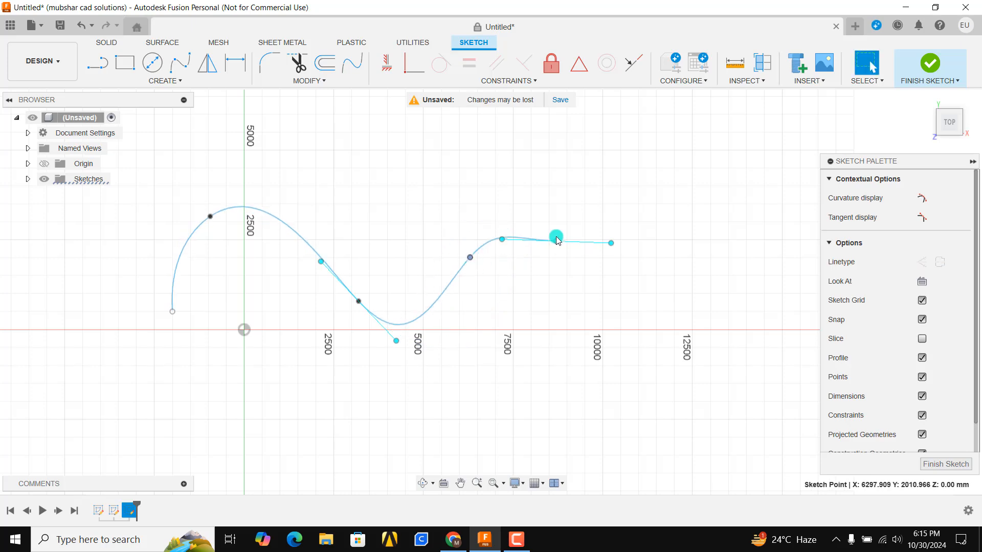
drag(574, 242, 604, 211)
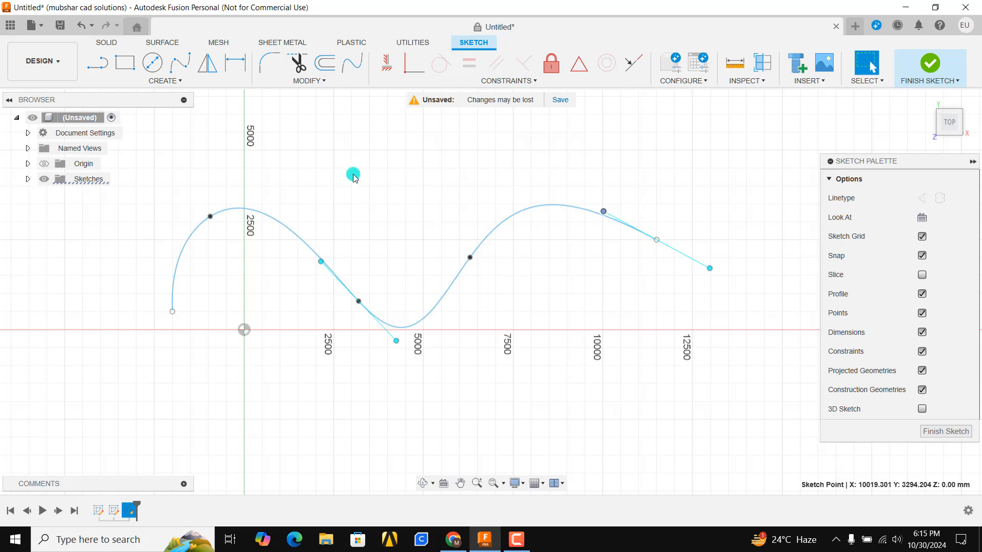
Draw a control point spline with five control points below the fit point spline, starting about 4000 mm right of and 6000 mm below the origin.
scroll(353, 177, down, 3)
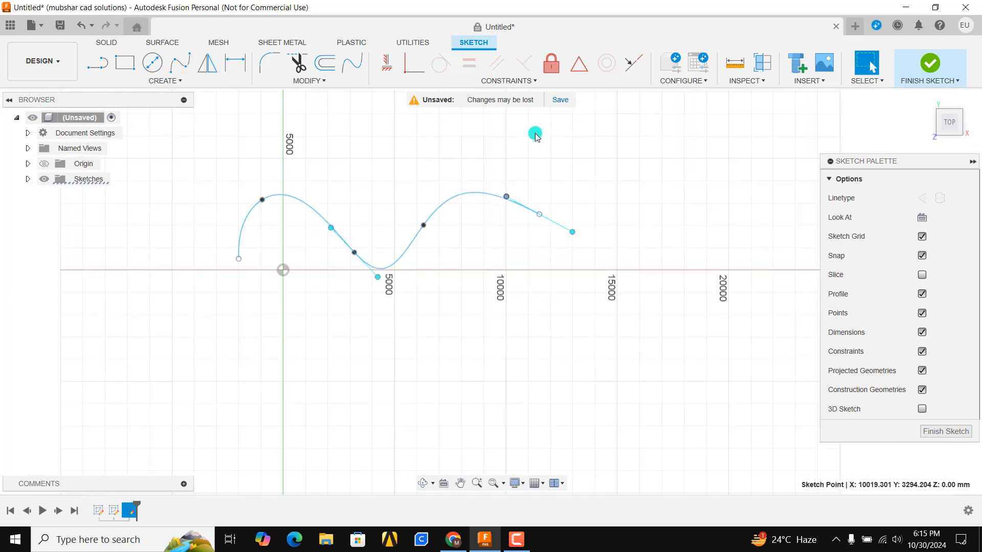
click(164, 81)
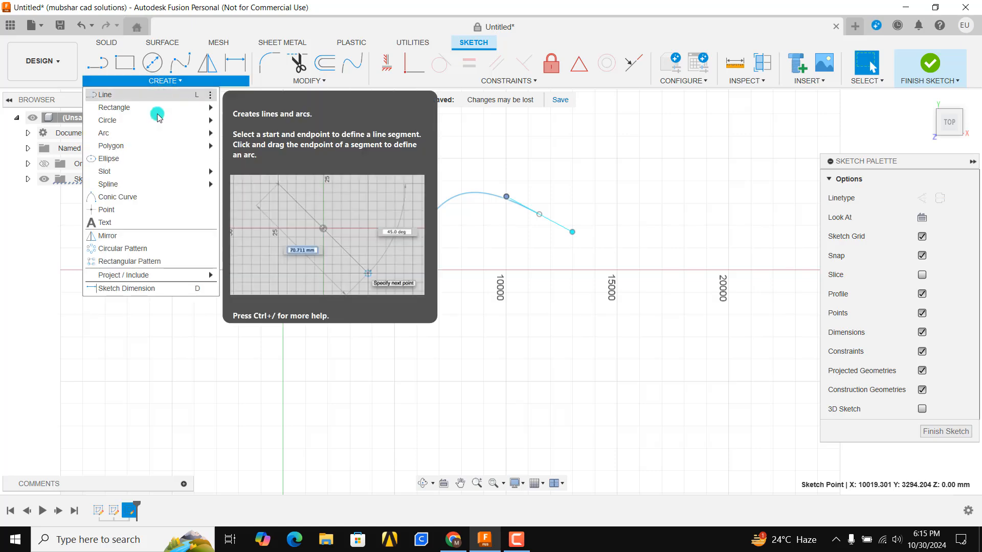
mouse_move(164, 184)
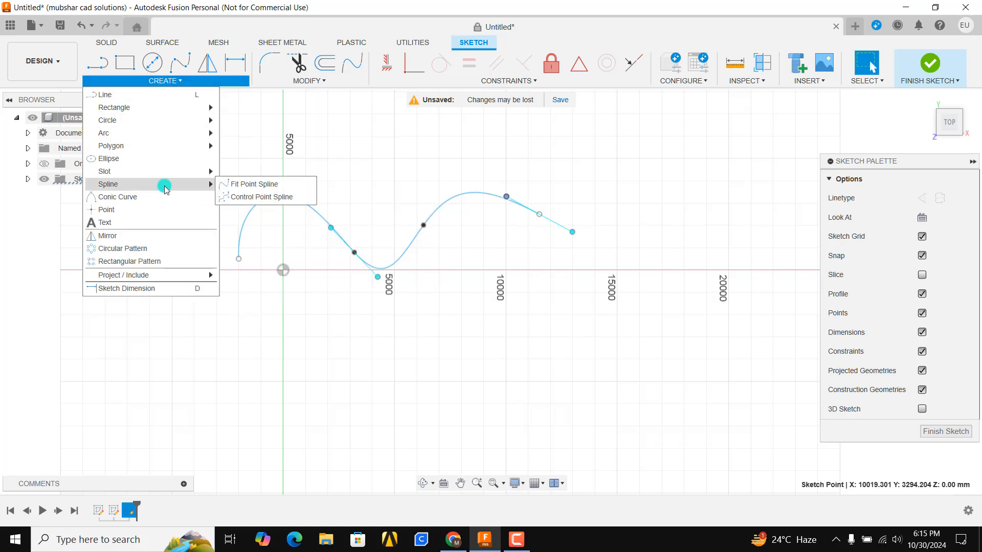
click(250, 197)
scroll(354, 267, up, 4)
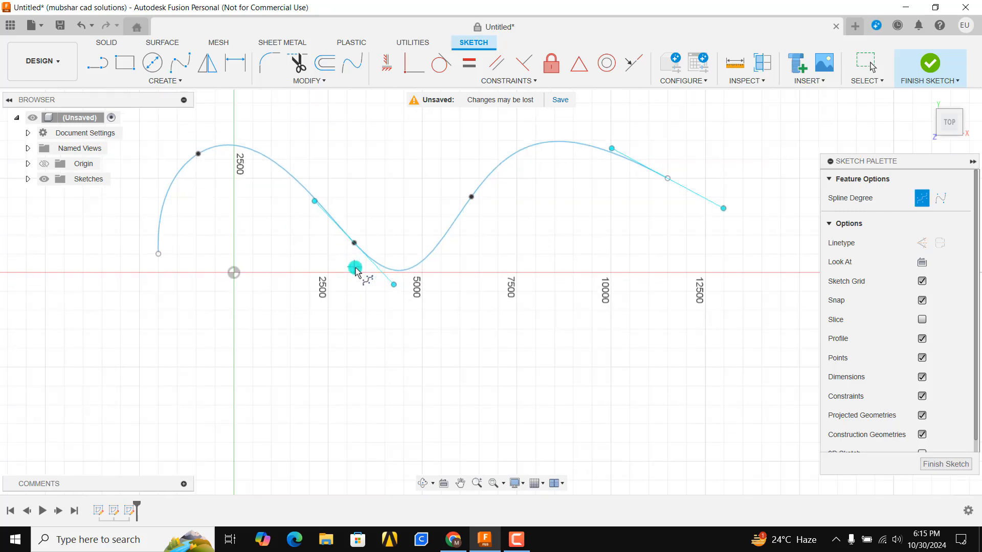
scroll(352, 265, down, 5)
middle_drag(337, 261, 229, 130)
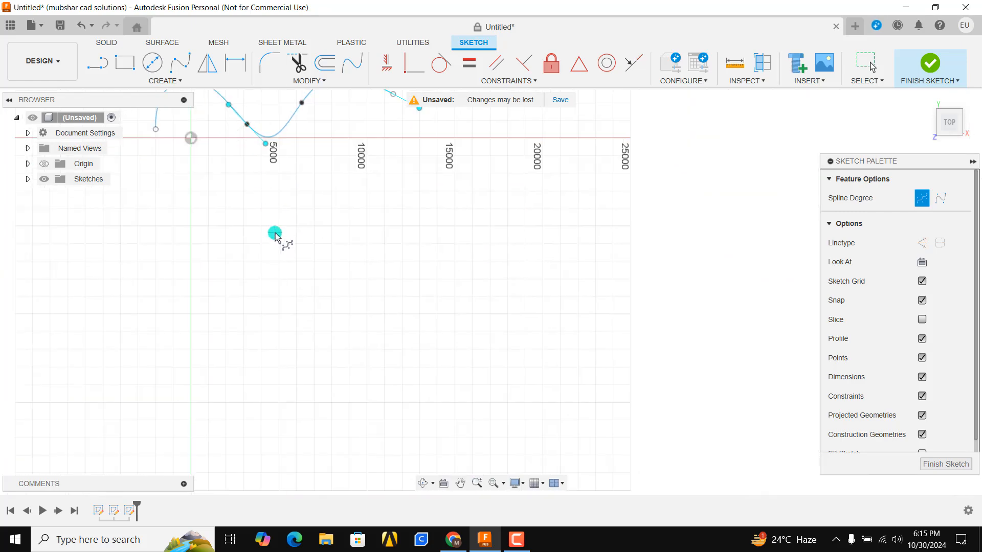
click(261, 244)
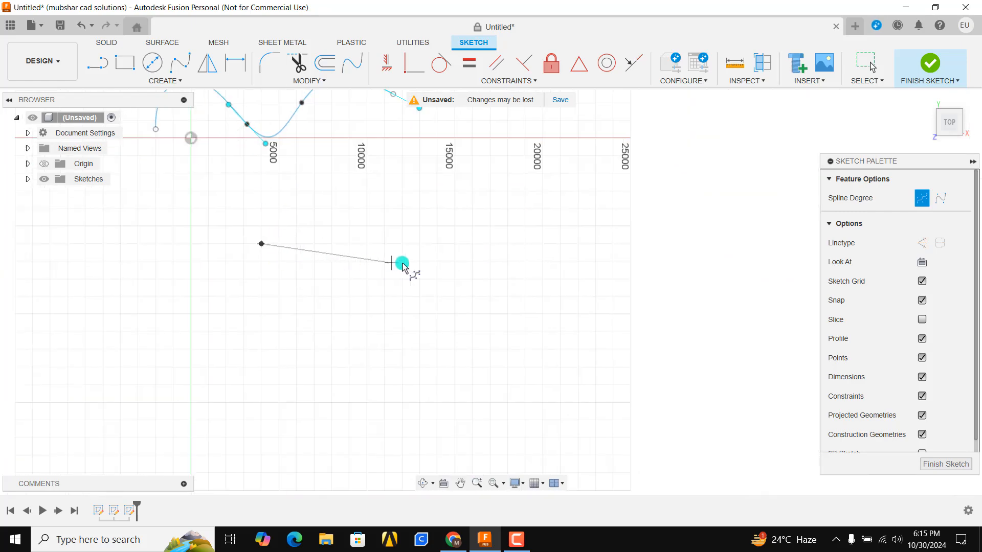
click(419, 243)
click(527, 341)
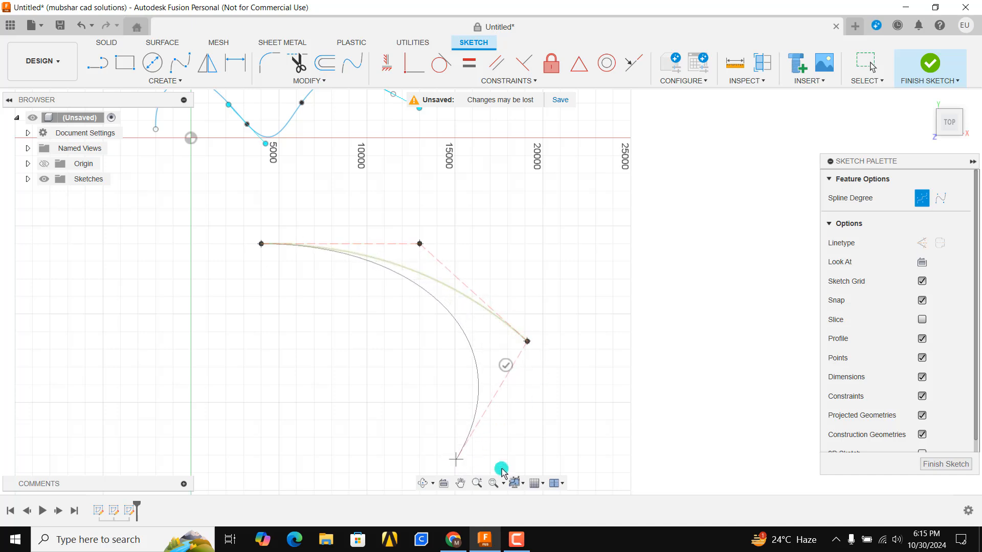
click(525, 455)
click(629, 380)
middle_drag(610, 325, 546, 232)
right_click(601, 257)
click(647, 261)
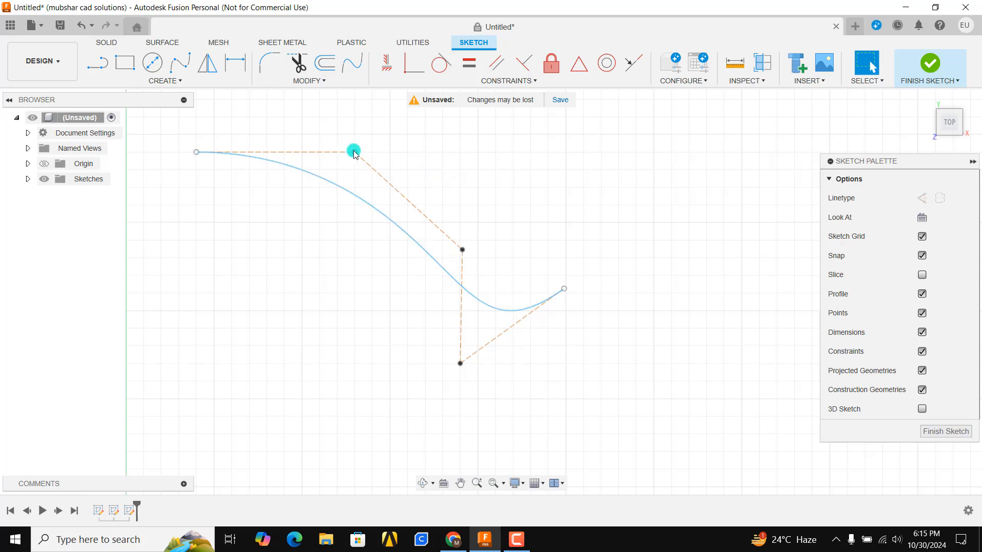
Reshape the control point spline by moving its second and third control points down and left and its fourth up above the curve.
drag(354, 152, 258, 274)
drag(459, 262, 355, 381)
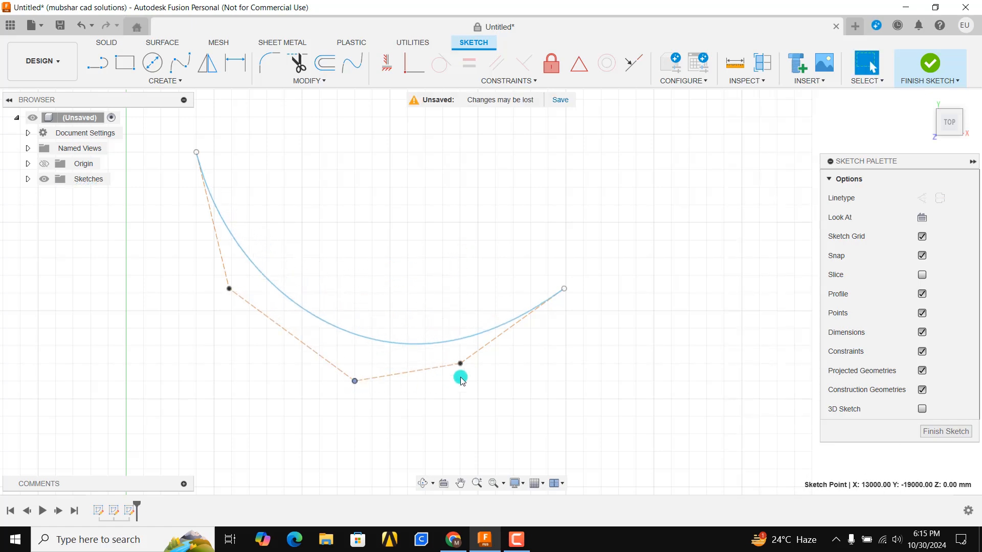
click(475, 383)
drag(463, 366, 403, 121)
scroll(404, 276, down, 5)
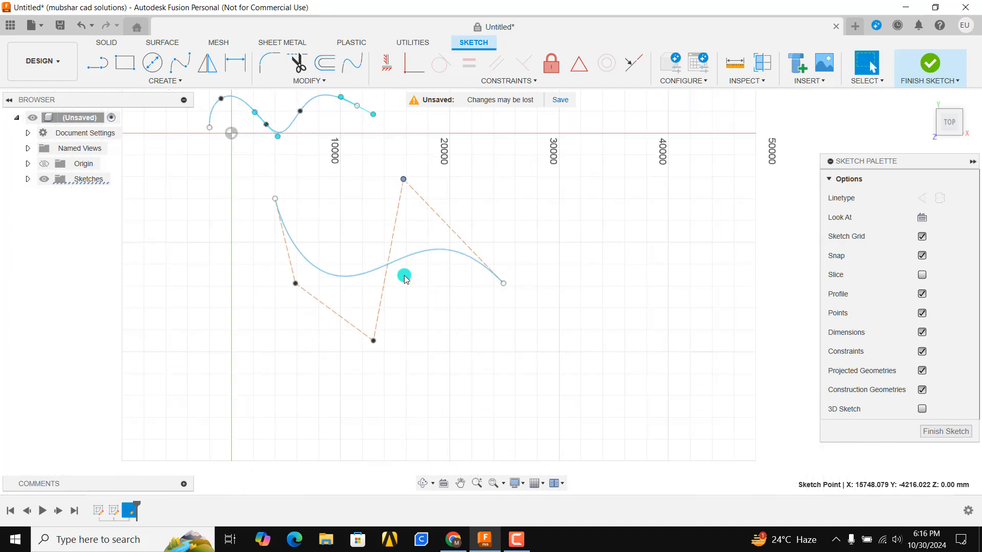
scroll(356, 123, up, 5)
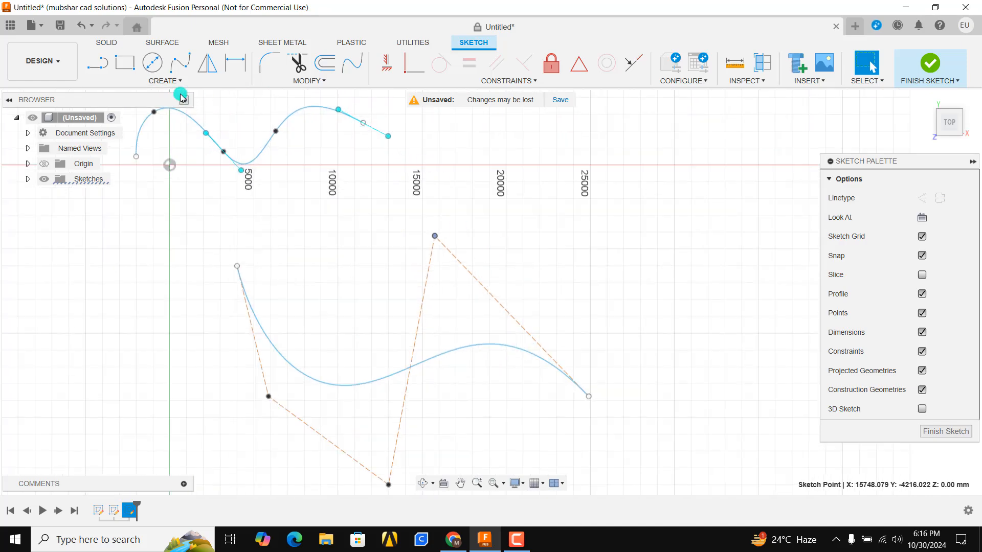
Bring up the available sketch creation tools.
click(164, 81)
mouse_move(160, 151)
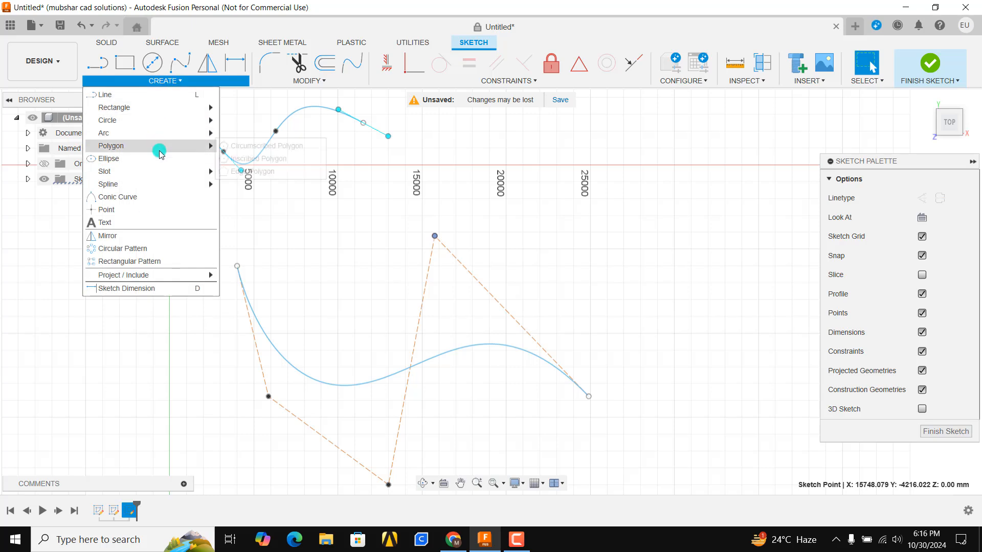